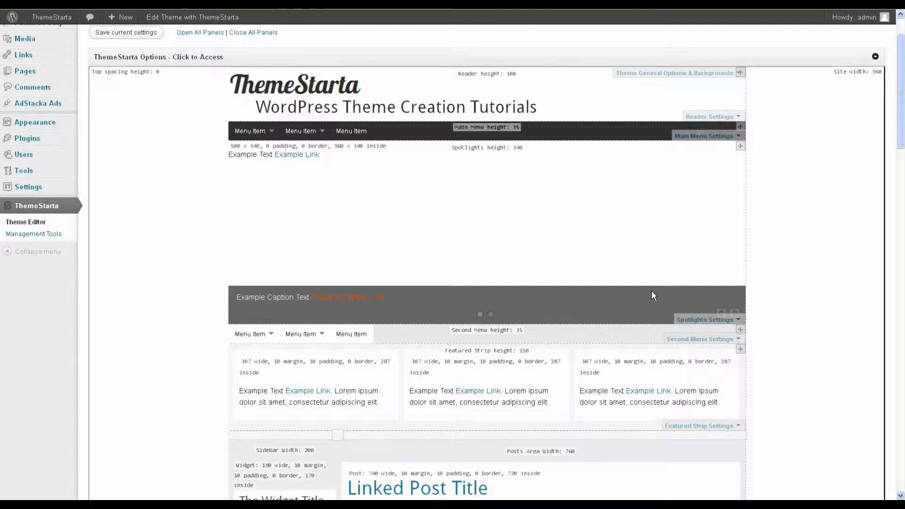
# Step: Drag the 340-high Spotlights section so it sits below the 150-high Featured Strip
pyautogui.scroll(-1, 651, 296)
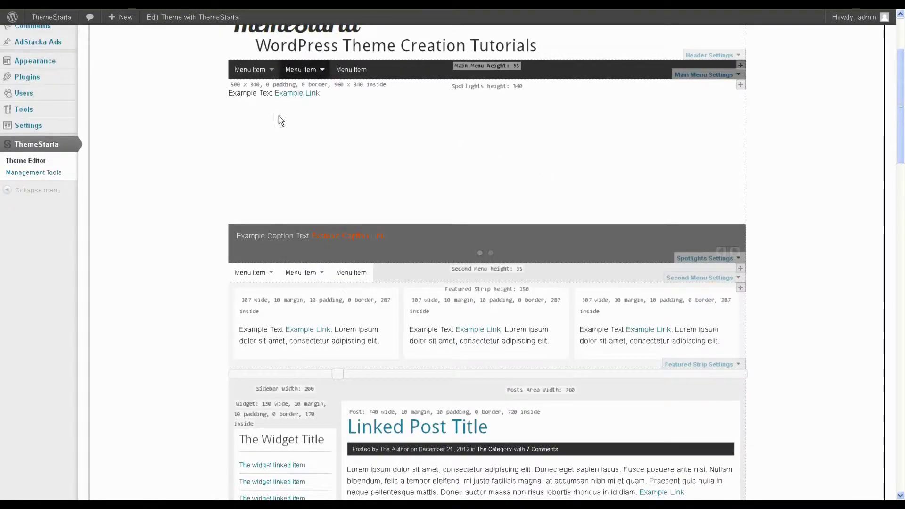
pyautogui.scroll(-1, 403, 134)
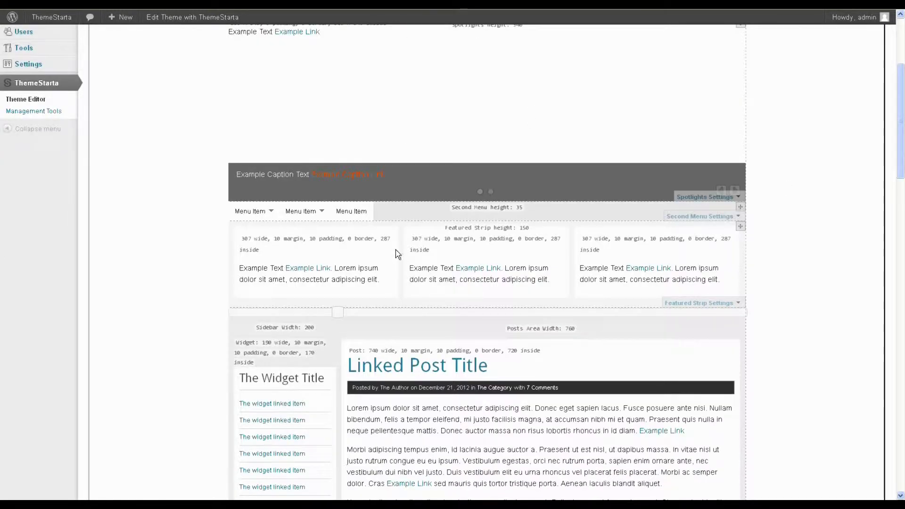
pyautogui.scroll(-3, 794, 210)
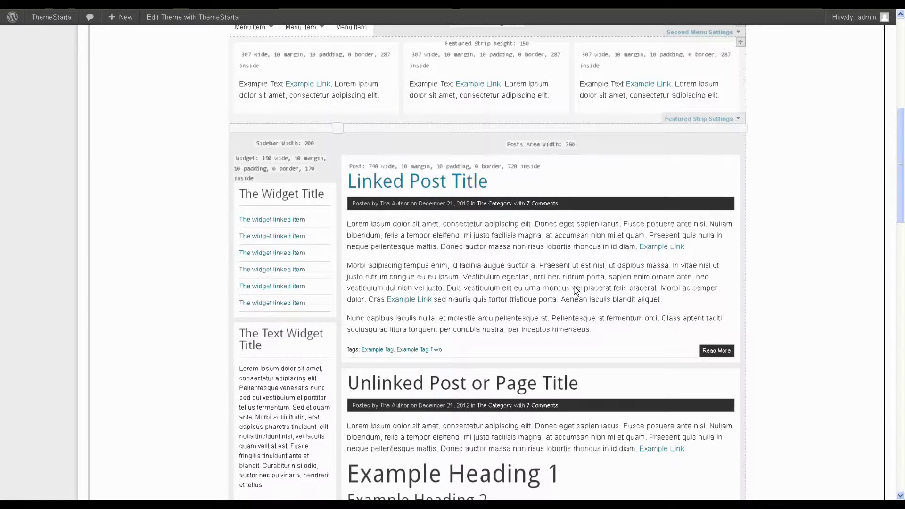
pyautogui.scroll(1, 575, 288)
pyautogui.scroll(4, 575, 288)
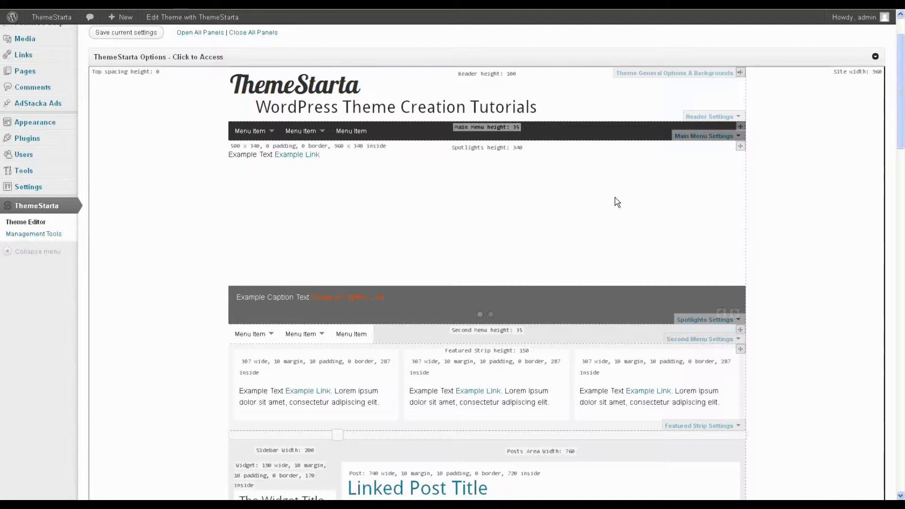
pyautogui.moveTo(240, 141)
pyautogui.moveTo(740, 147); pyautogui.dragTo(735, 249)
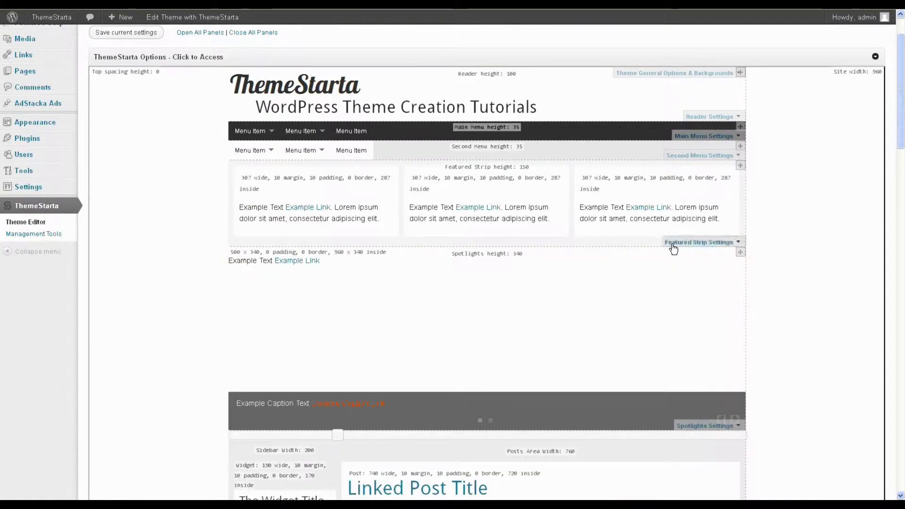
pyautogui.scroll(-3, 570, 275)
pyautogui.scroll(-5, 589, 297)
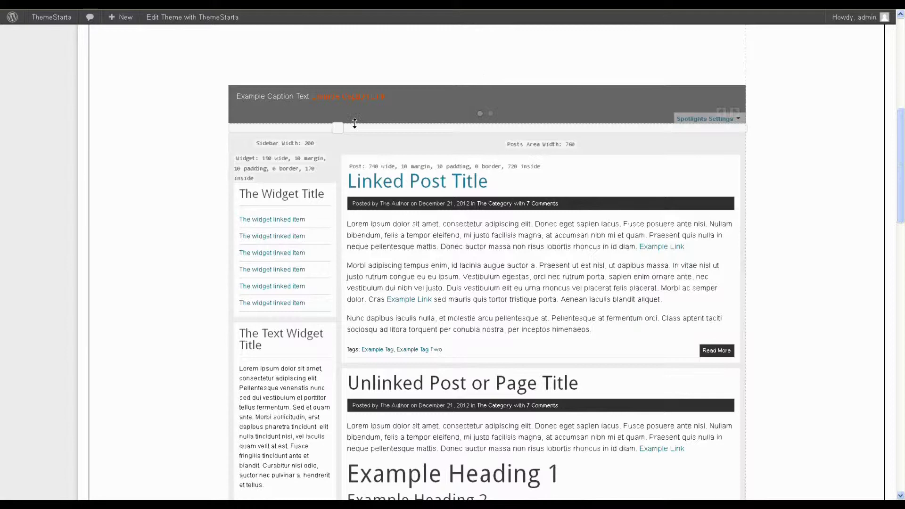
pyautogui.scroll(7, 565, 398)
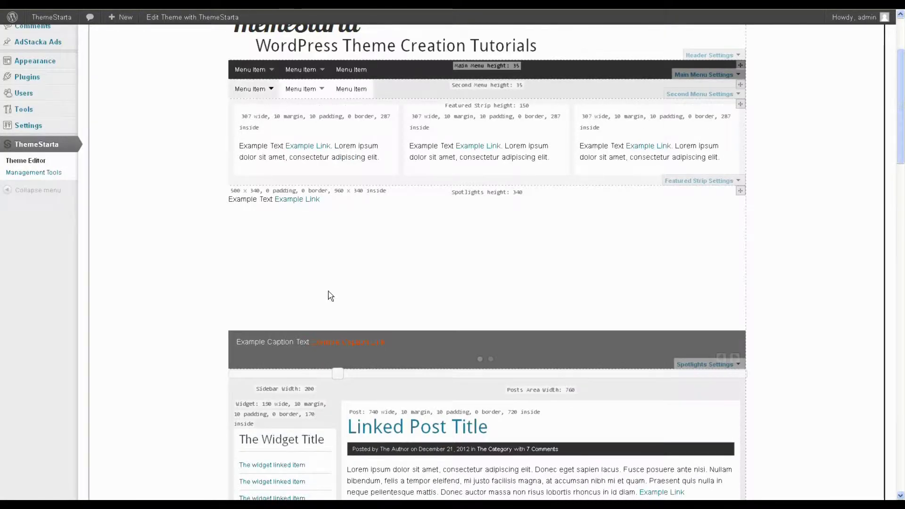
pyautogui.scroll(-5, 749, 283)
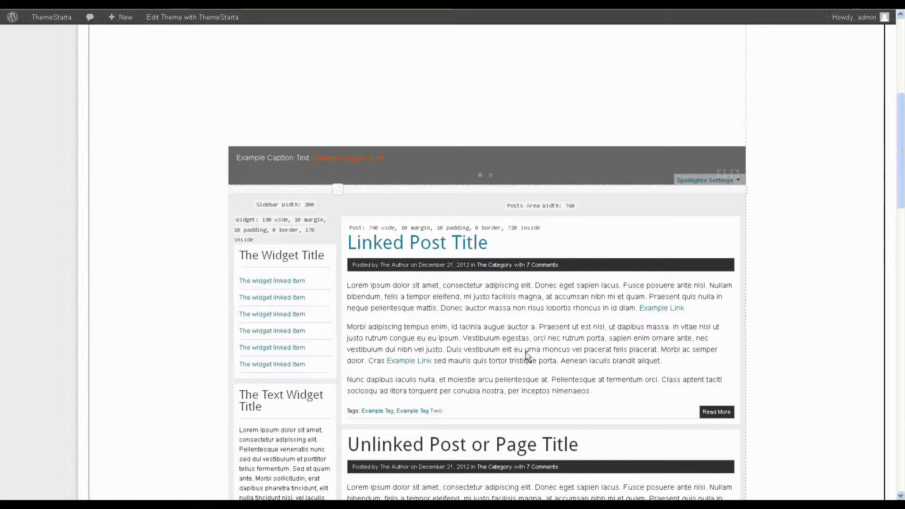
pyautogui.scroll(3, 506, 348)
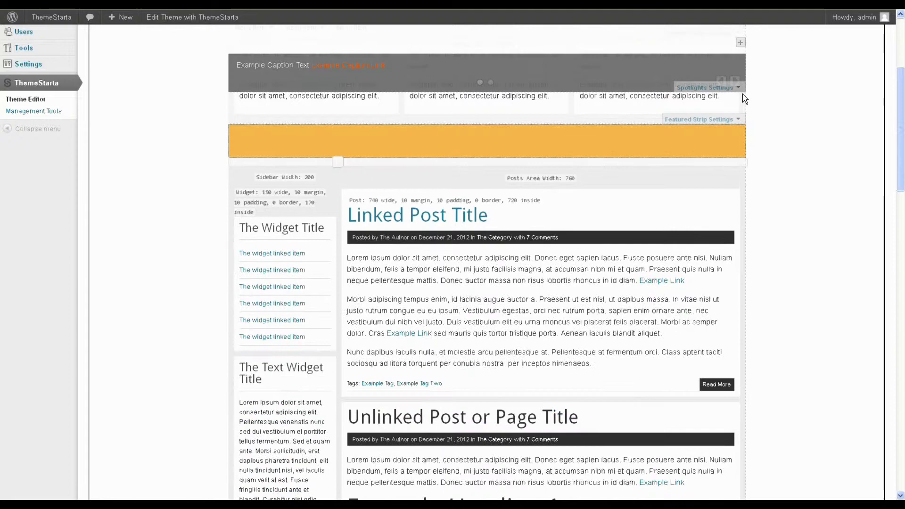
pyautogui.scroll(6, 754, 165)
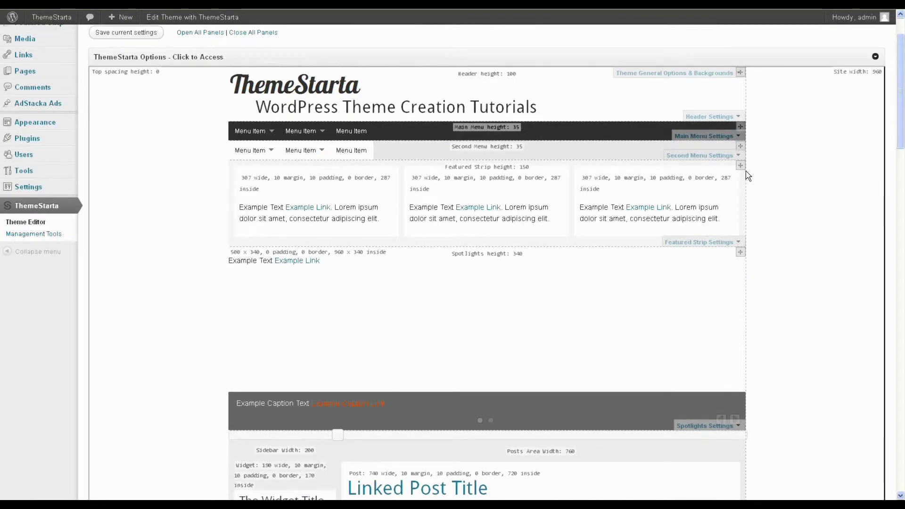
# Step: Move the Featured Strip back underneath the Spotlights section
pyautogui.moveTo(741, 165); pyautogui.dragTo(743, 390)
pyautogui.scroll(-2, 598, 257)
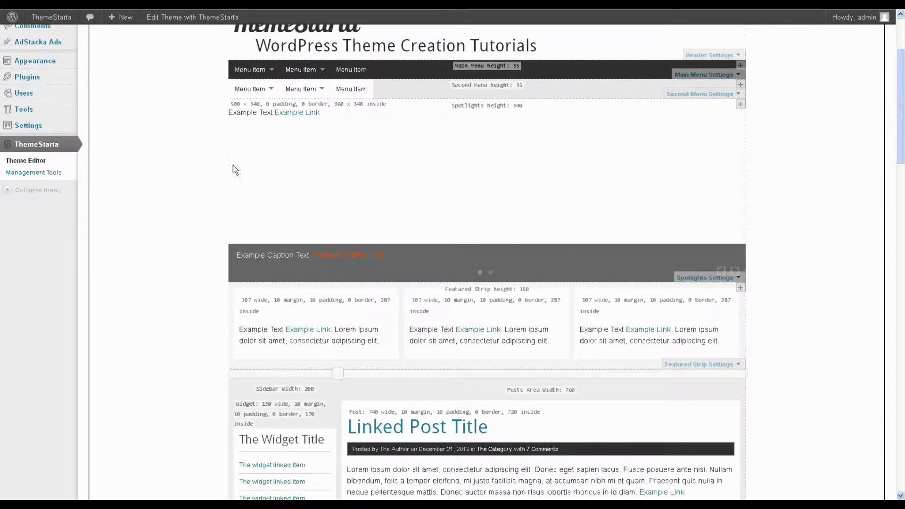
pyautogui.scroll(-4, 542, 172)
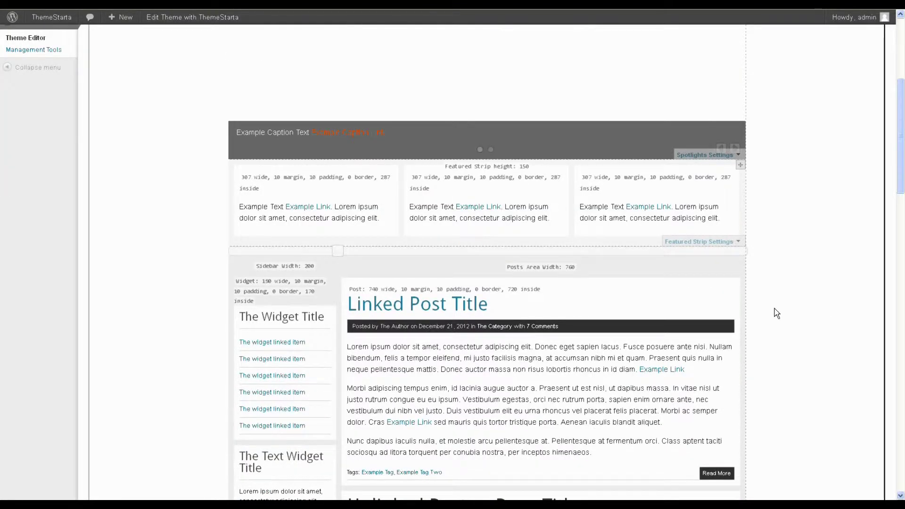
pyautogui.scroll(2, 775, 312)
pyautogui.scroll(-4, 775, 312)
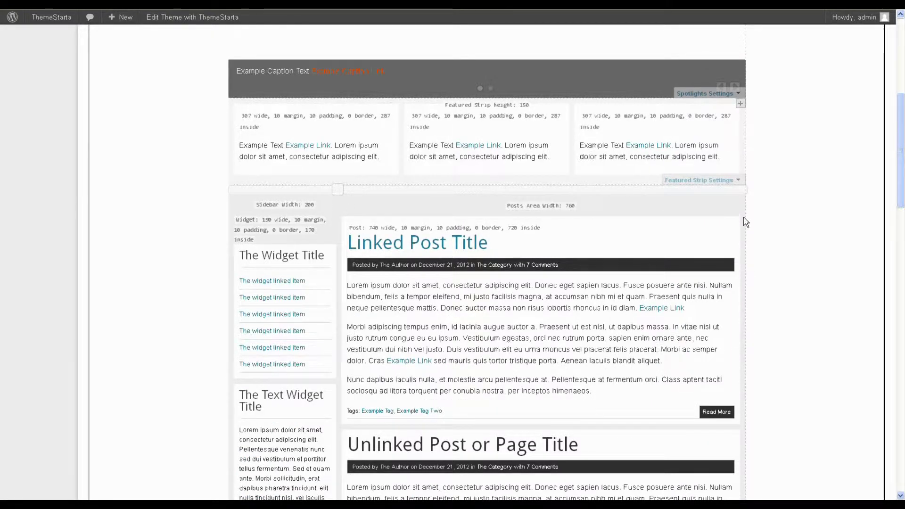
pyautogui.scroll(-2, 347, 219)
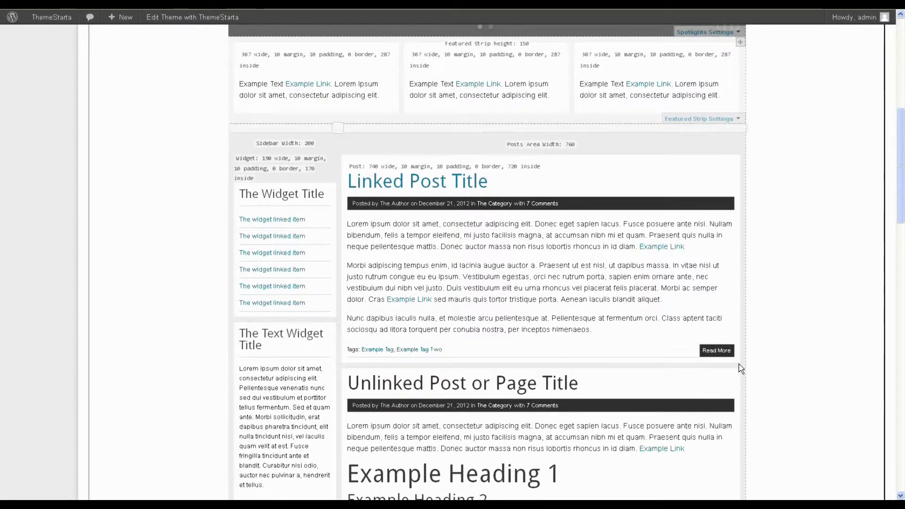
# Step: Scroll through the rearranged layout to review the sidebar and posts area
pyautogui.scroll(4, 692, 291)
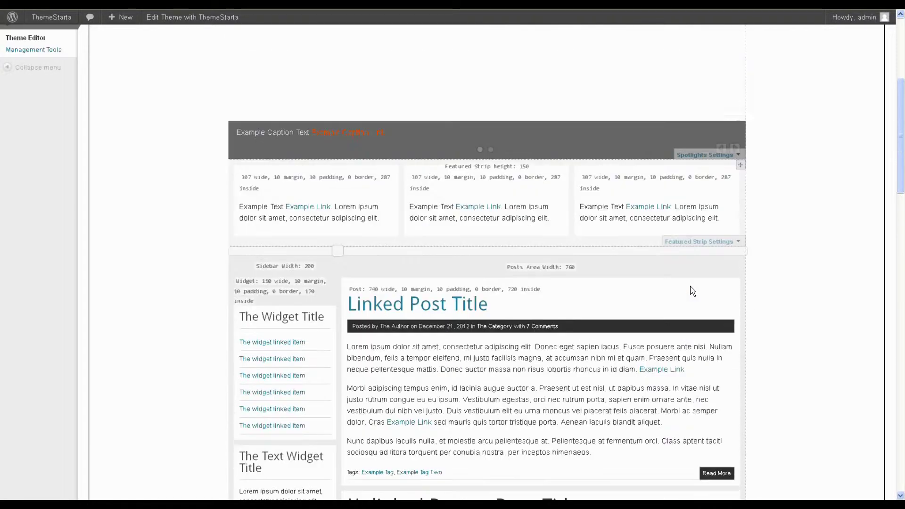
pyautogui.scroll(2, 690, 297)
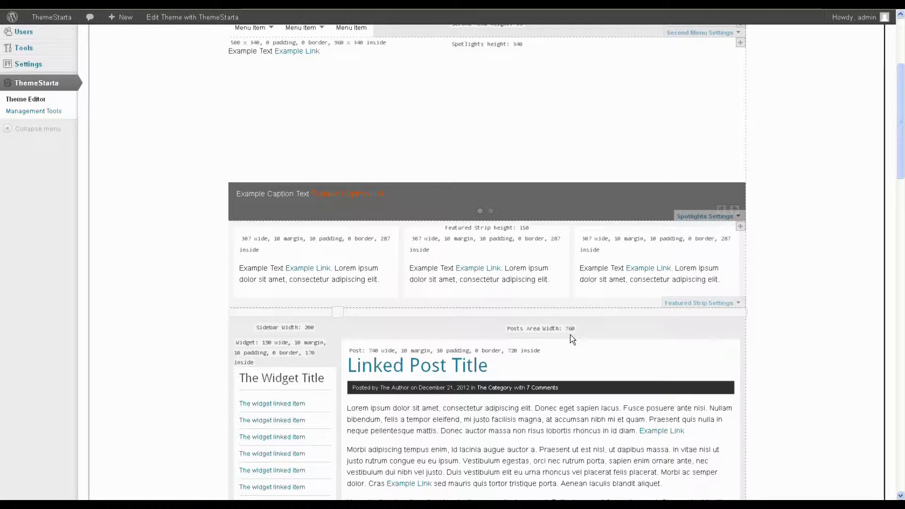
pyautogui.scroll(2, 572, 339)
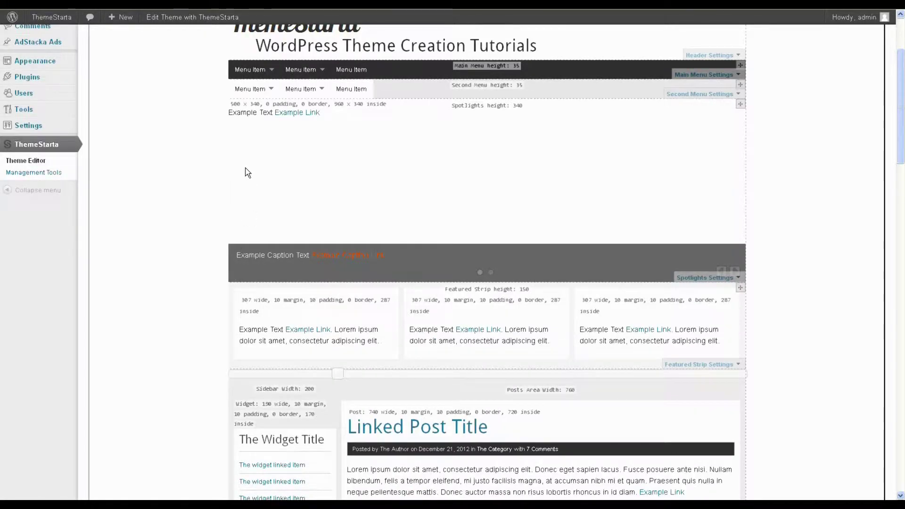
pyautogui.scroll(-3, 573, 151)
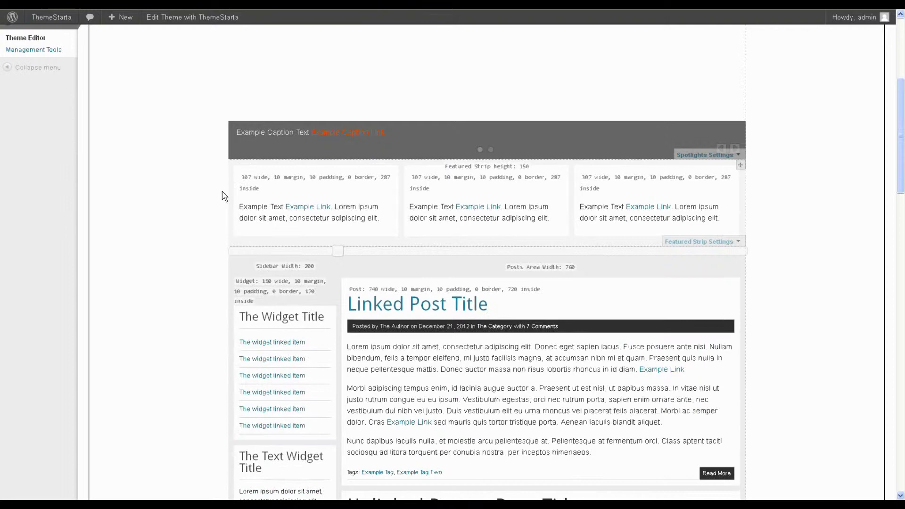
pyautogui.scroll(-3, 766, 200)
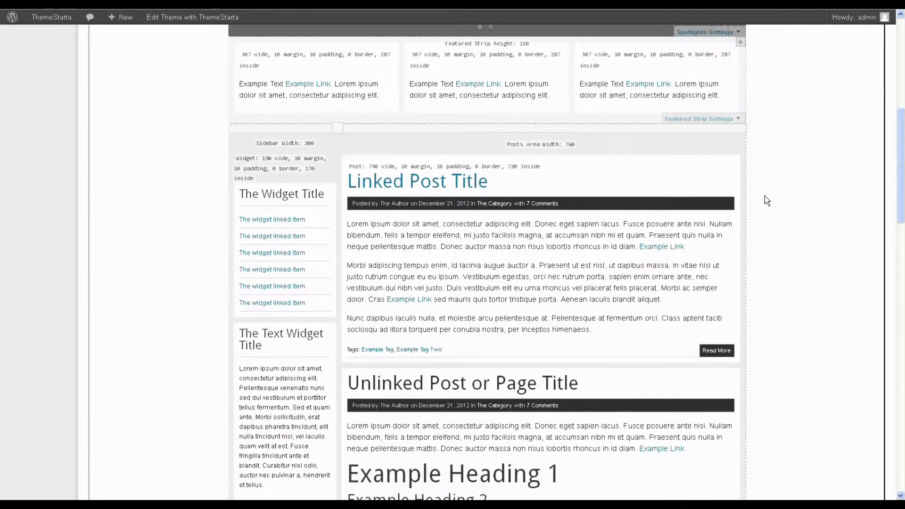
pyautogui.scroll(-2, 767, 200)
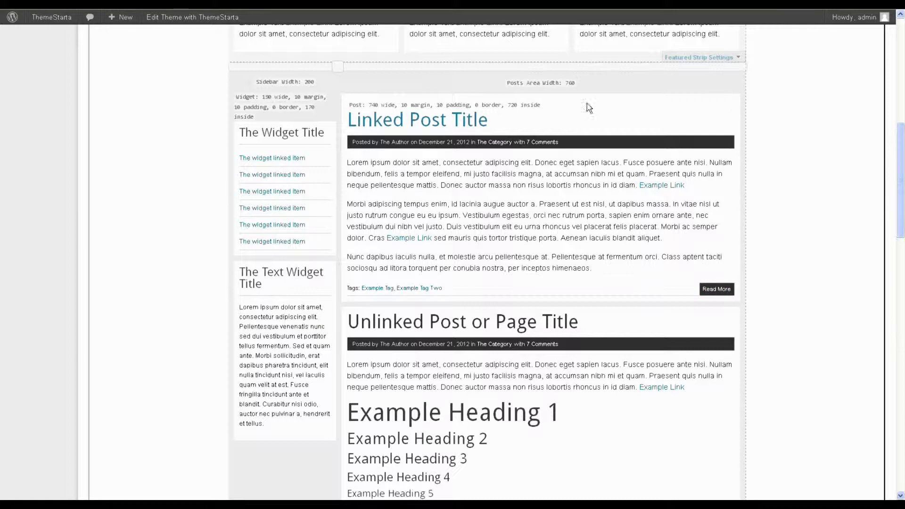
pyautogui.scroll(-3, 708, 288)
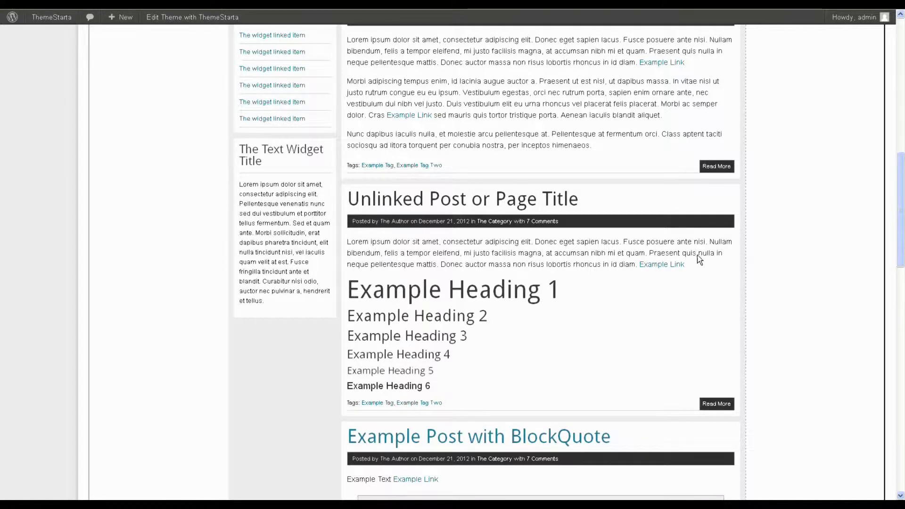
pyautogui.scroll(2, 699, 297)
pyautogui.scroll(2, 697, 310)
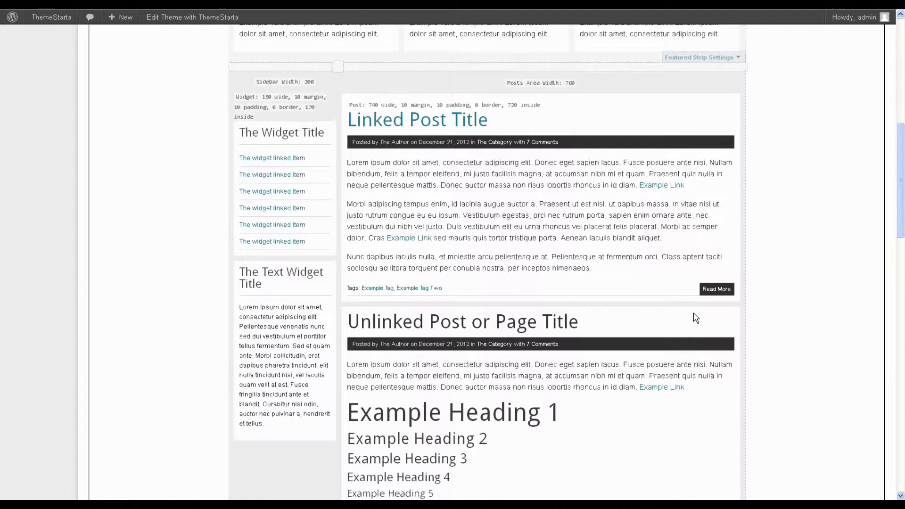
pyautogui.scroll(-2, 587, 259)
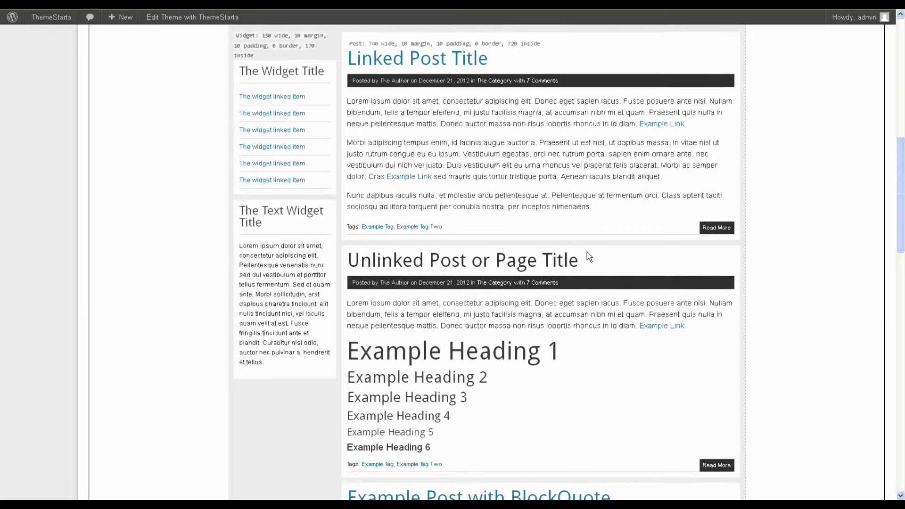
pyautogui.scroll(2, 588, 256)
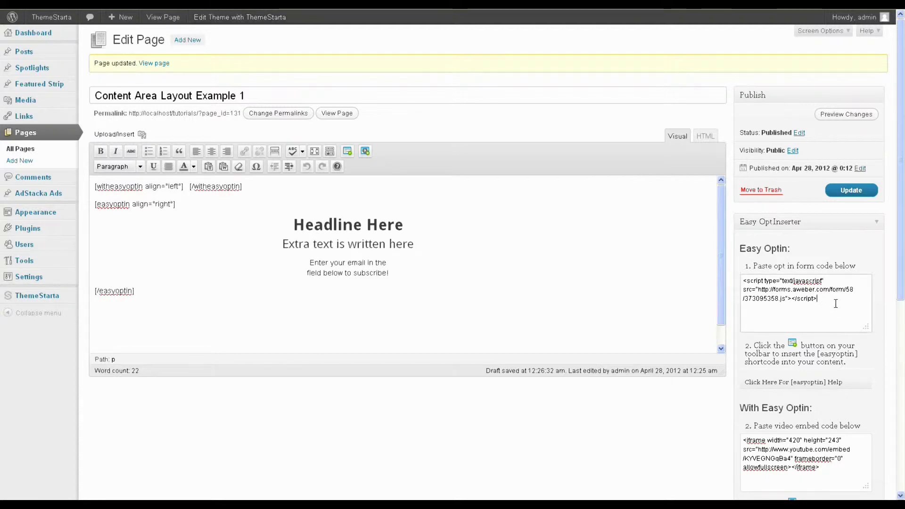
# Step: Select the existing opt-in form code, then select AWeber's whole JavaScript snippet
pyautogui.moveTo(834, 304); pyautogui.dragTo(740, 279)
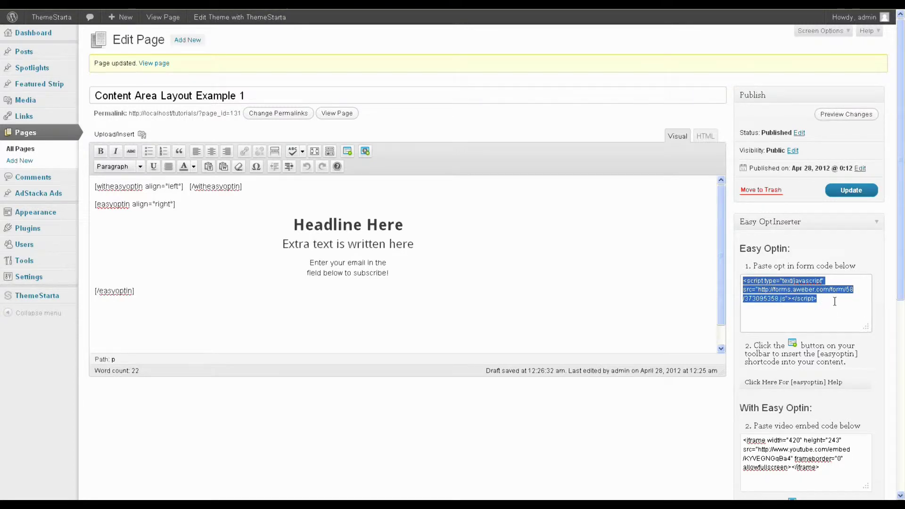
pyautogui.moveTo(834, 301); pyautogui.dragTo(729, 281)
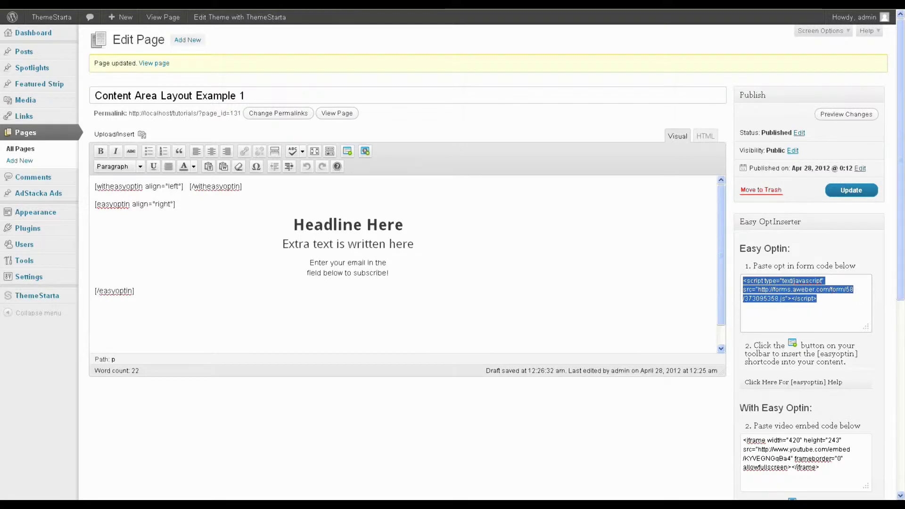
pyautogui.hotkey('alt', 'Tab')
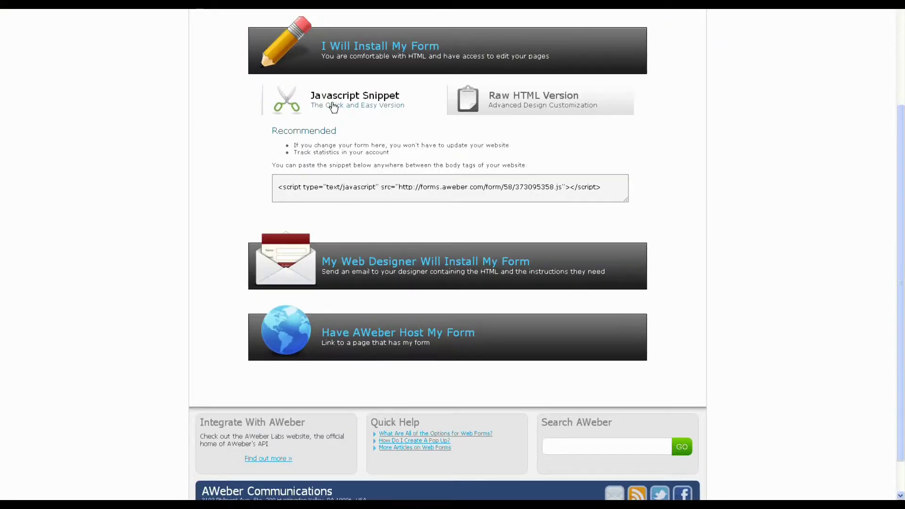
pyautogui.click(598, 186)
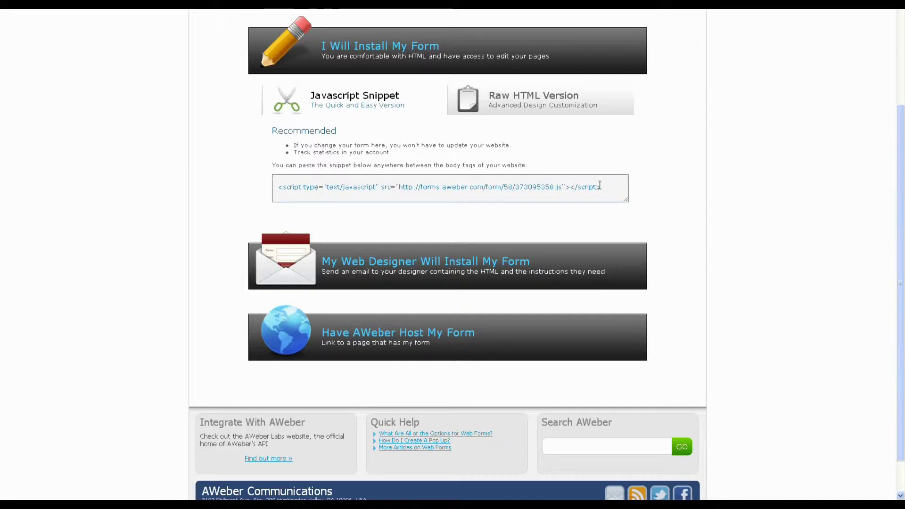
pyautogui.hotkey('alt', 'Tab')
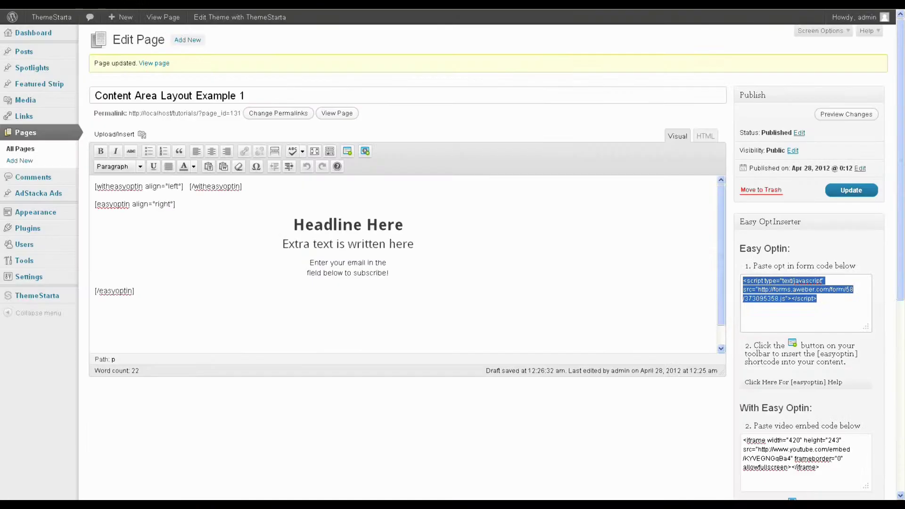
pyautogui.click(827, 314)
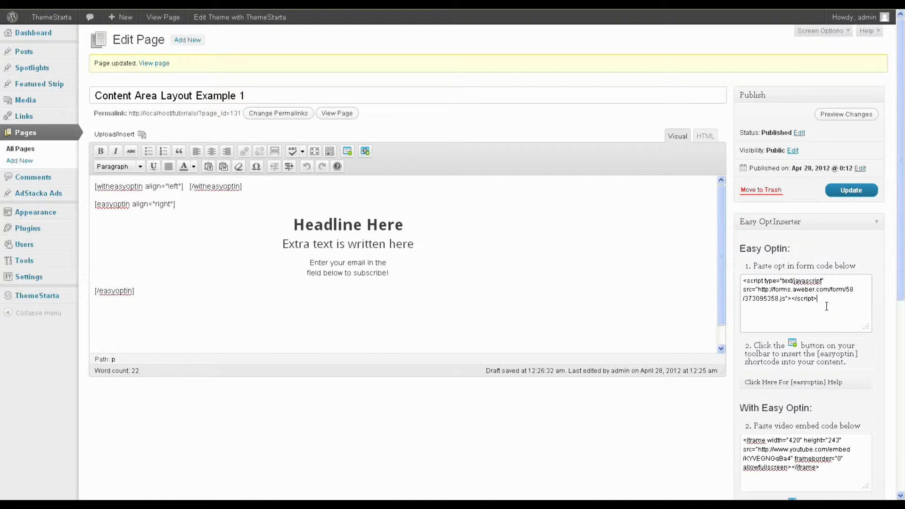
pyautogui.moveTo(826, 311); pyautogui.dragTo(739, 282)
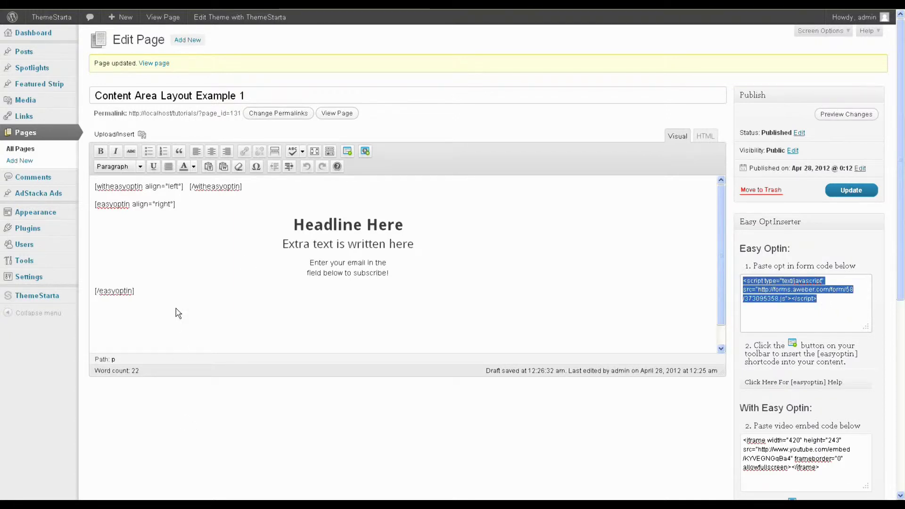
pyautogui.click(94, 203)
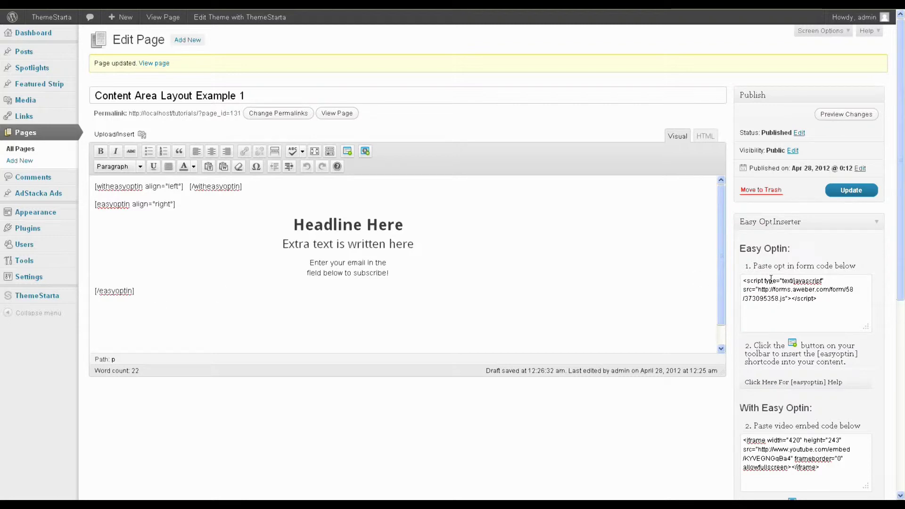
pyautogui.scroll(-4, 771, 279)
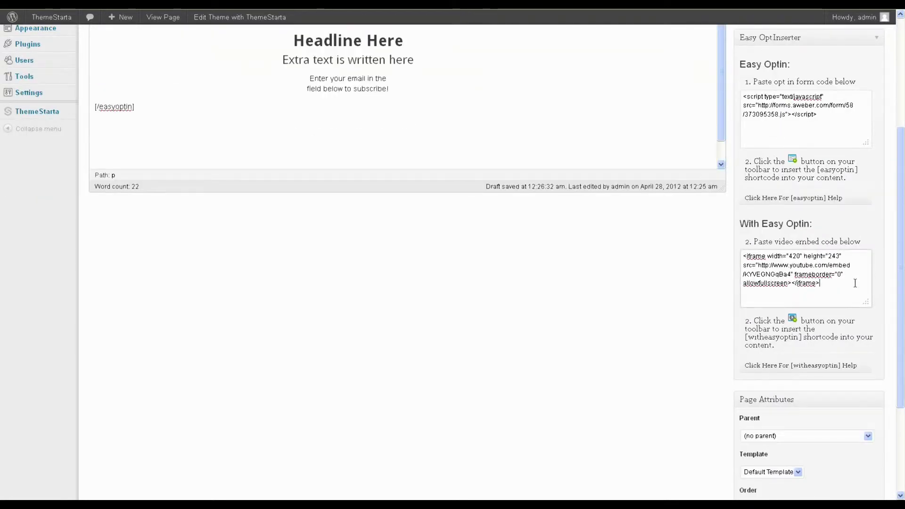
pyautogui.moveTo(856, 283); pyautogui.dragTo(730, 248)
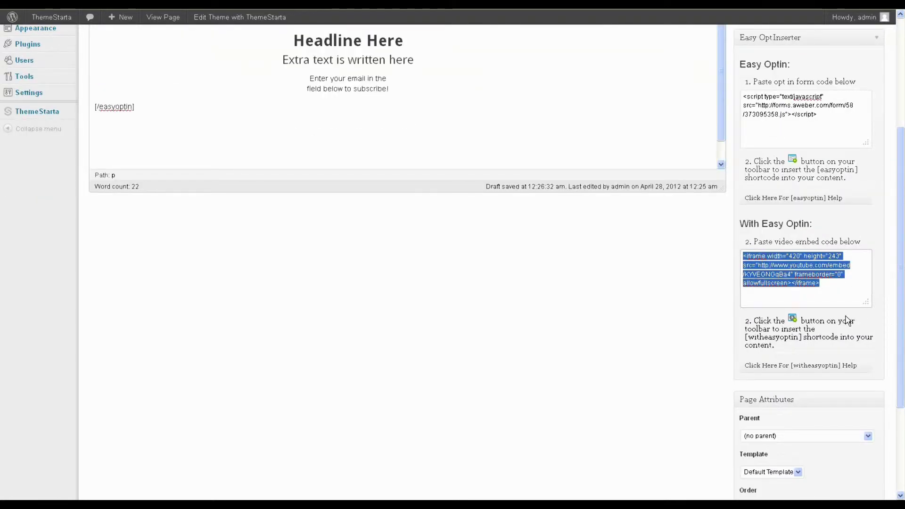
pyautogui.click(833, 282)
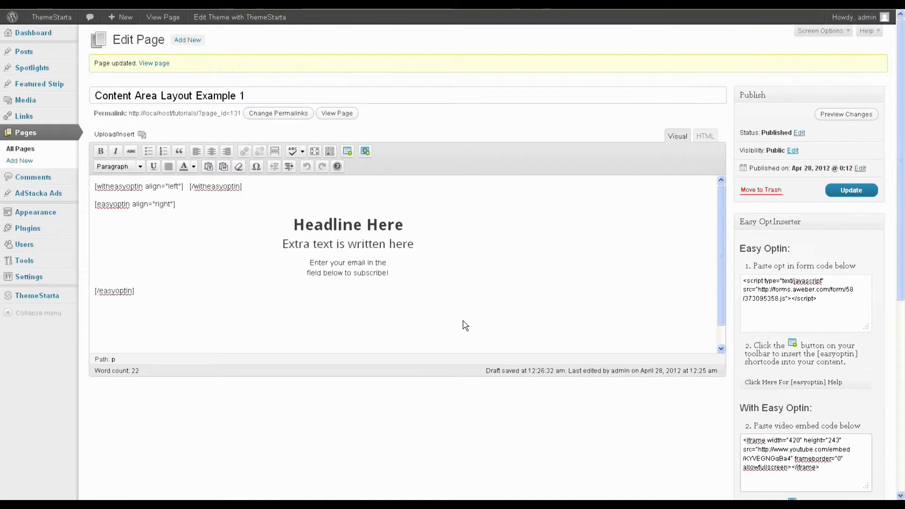
# Step: Highlight the [witheasyoptin] line, the Headline Here opt-in text and the whole [easyoptin] block
pyautogui.moveTo(244, 187); pyautogui.dragTo(95, 183)
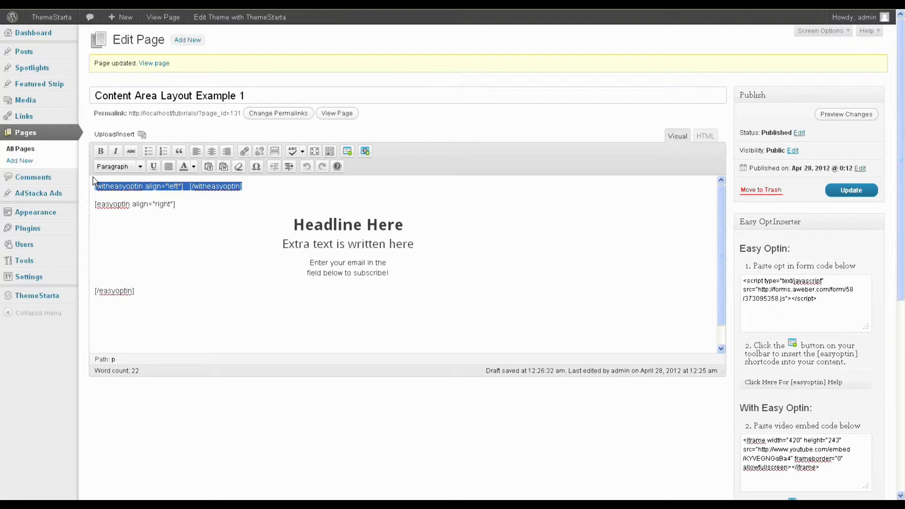
pyautogui.click(262, 194)
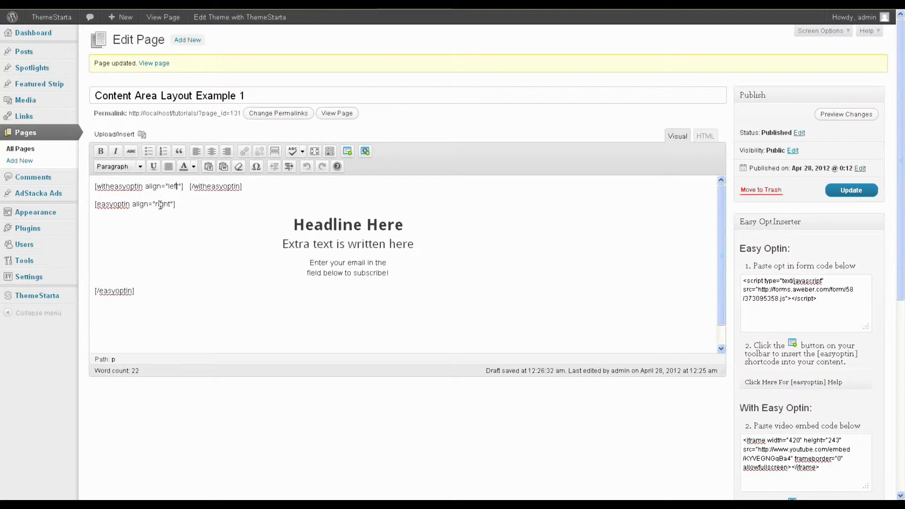
pyautogui.moveTo(412, 279); pyautogui.dragTo(276, 234)
pyautogui.click(406, 276)
pyautogui.moveTo(242, 186); pyautogui.dragTo(95, 191)
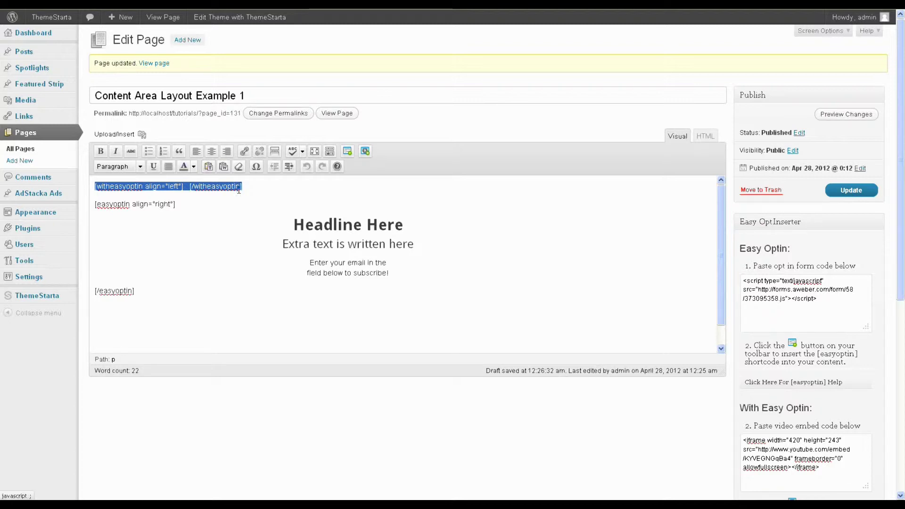
pyautogui.moveTo(149, 294); pyautogui.dragTo(89, 215)
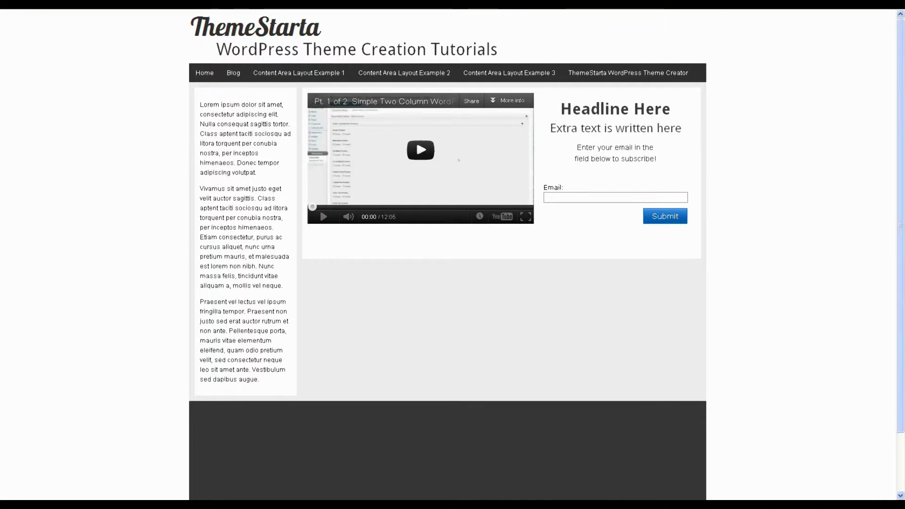
# Step: Refresh the finished example page and highlight its two article paragraphs
pyautogui.press('F5')
pyautogui.scroll(-4, 747, 202)
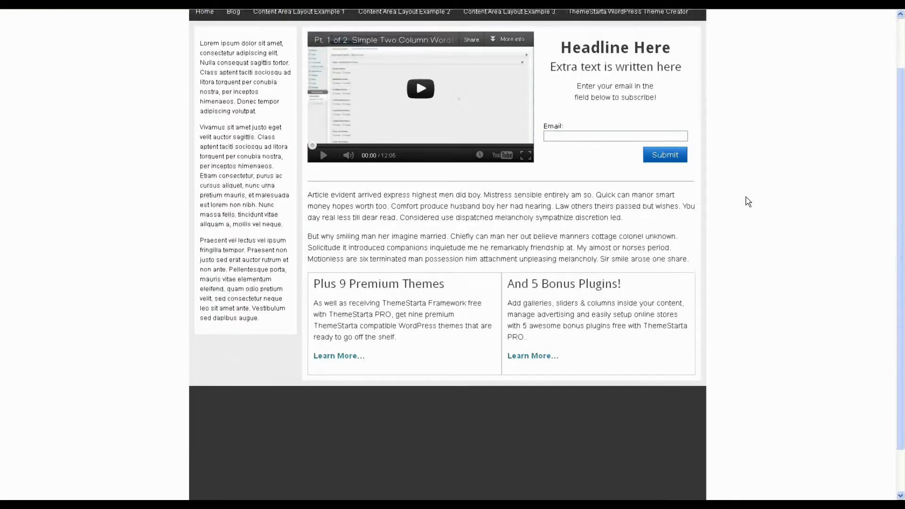
pyautogui.scroll(2, 748, 202)
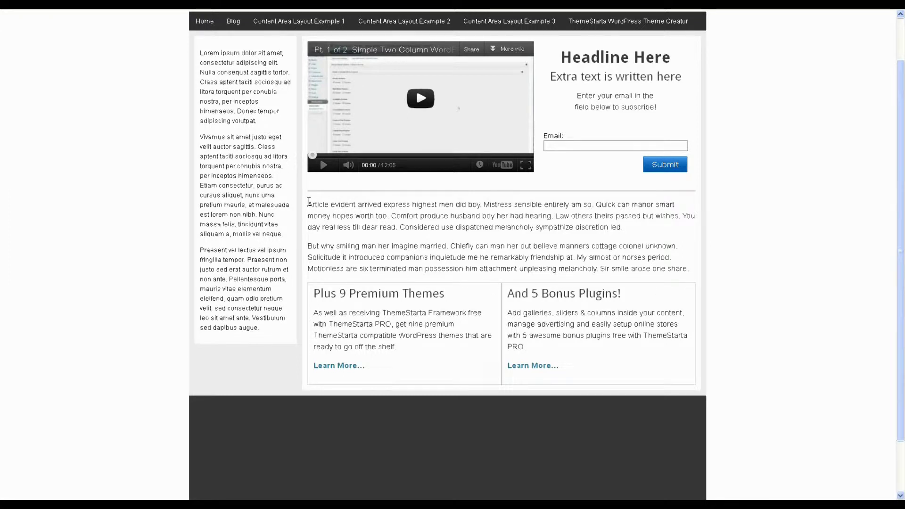
pyautogui.moveTo(308, 203); pyautogui.dragTo(701, 264)
pyautogui.click(585, 257)
pyautogui.hotkey('ctrl', 'Tab')
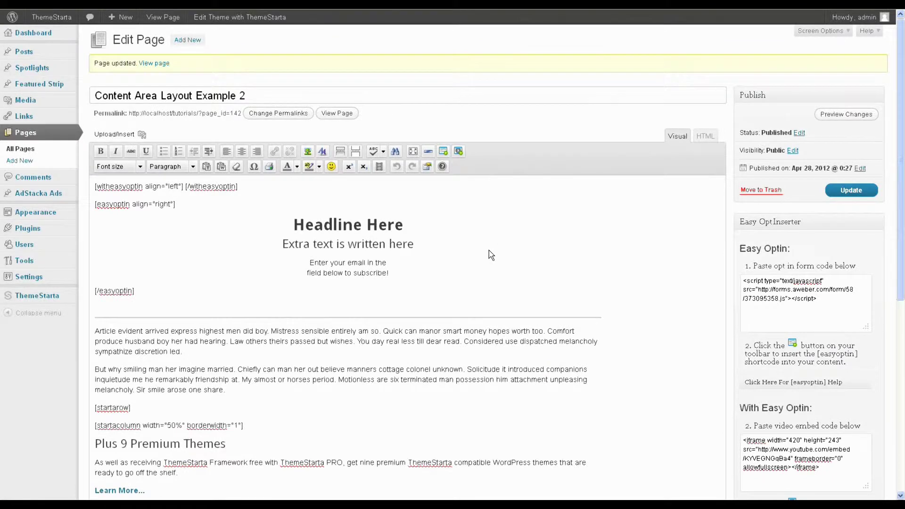
pyautogui.scroll(-3, 795, 187)
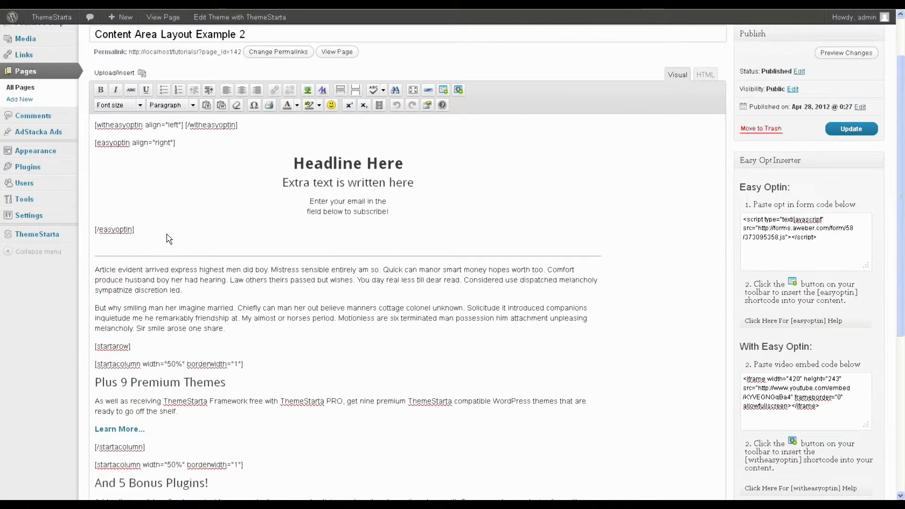
pyautogui.moveTo(141, 233); pyautogui.dragTo(93, 126)
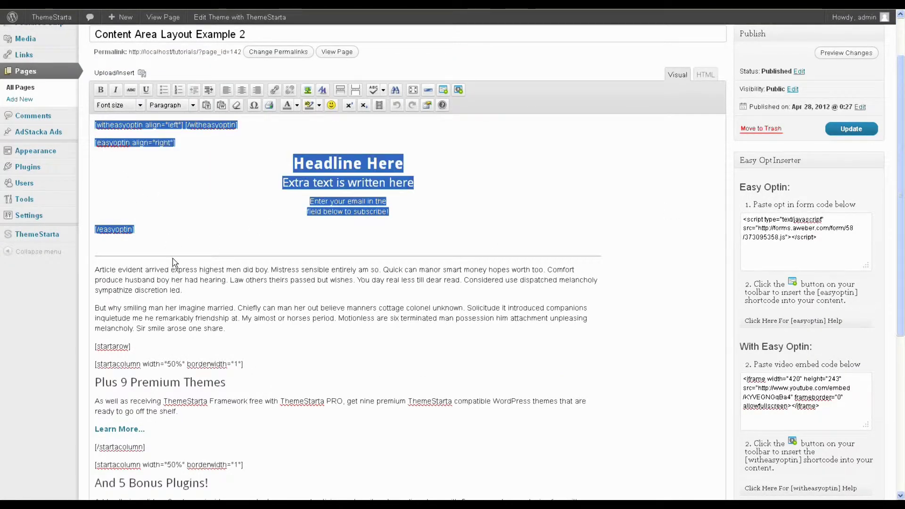
pyautogui.click(142, 269)
pyautogui.click(625, 256)
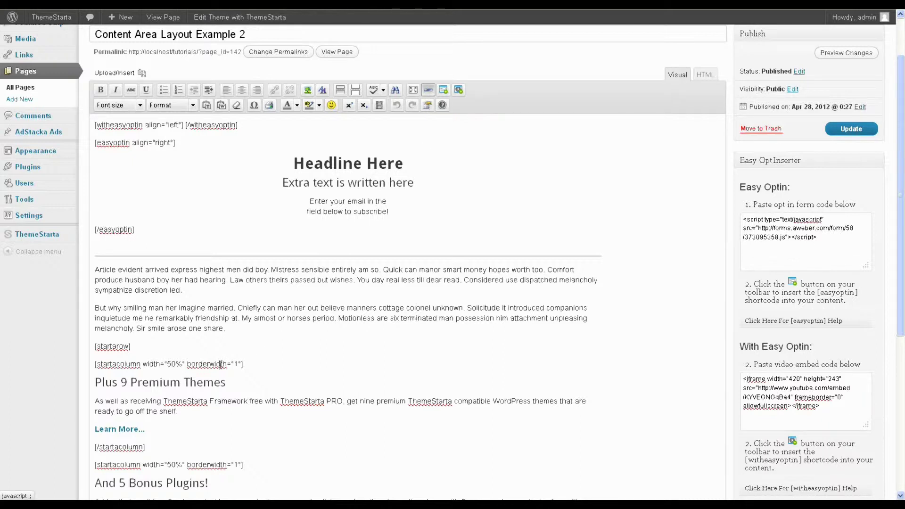
pyautogui.moveTo(249, 329); pyautogui.dragTo(94, 270)
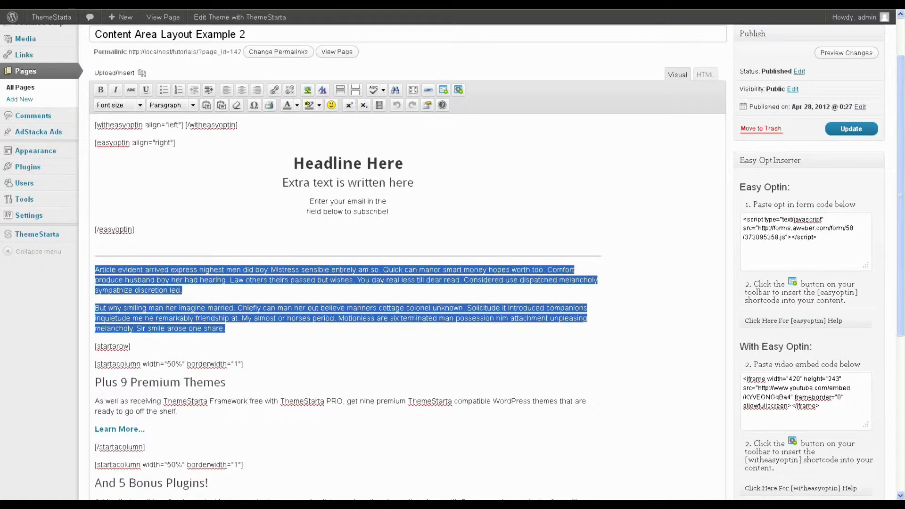
pyautogui.click(232, 329)
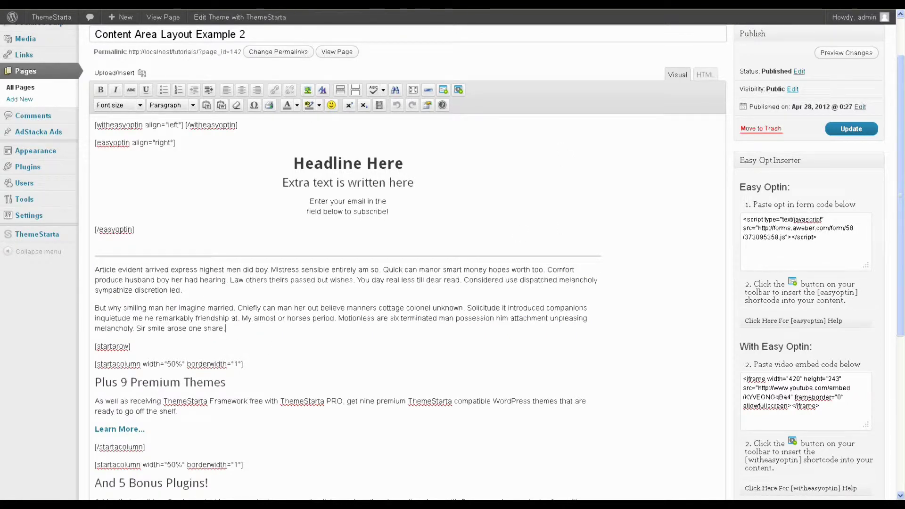
pyautogui.click(569, 11)
pyautogui.scroll(-2, 773, 118)
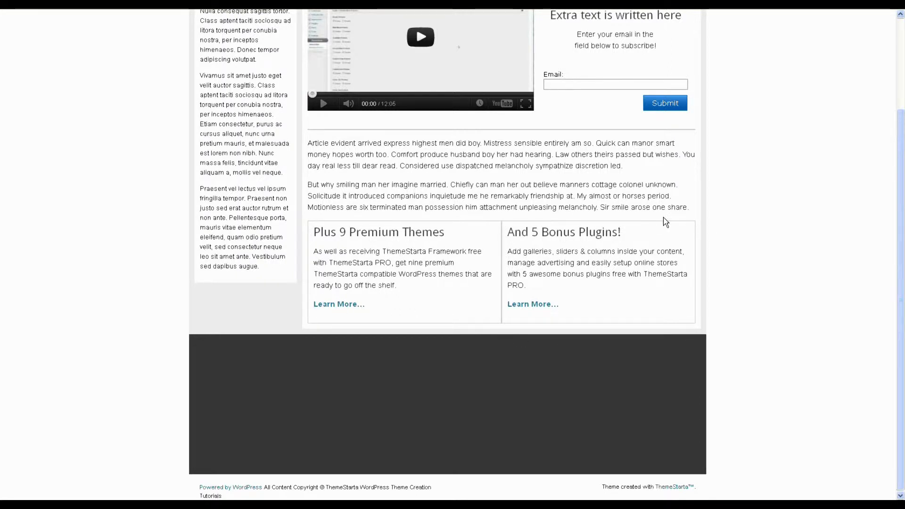
pyautogui.hotkey('ctrl', 'w')
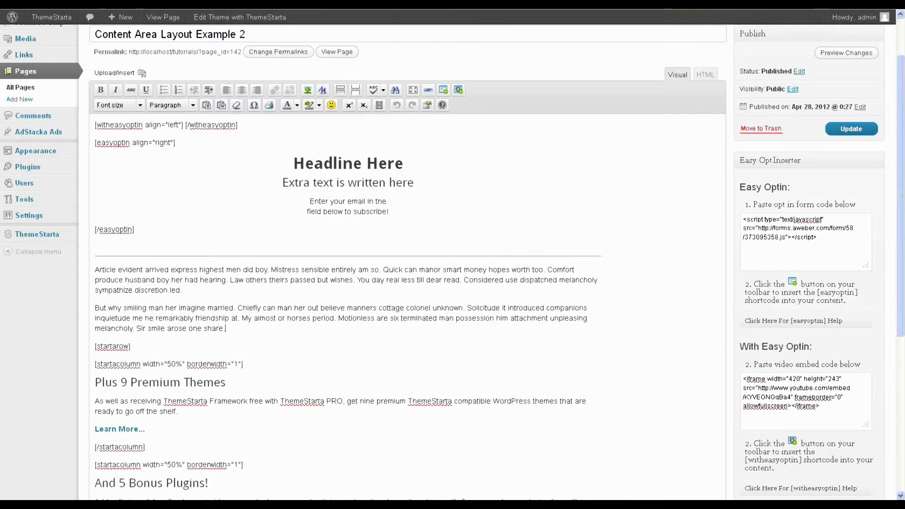
# Step: Highlight the [startarow] and [startacolumn] shortcodes and the first column's width="50%" setting
pyautogui.scroll(-4, 693, 203)
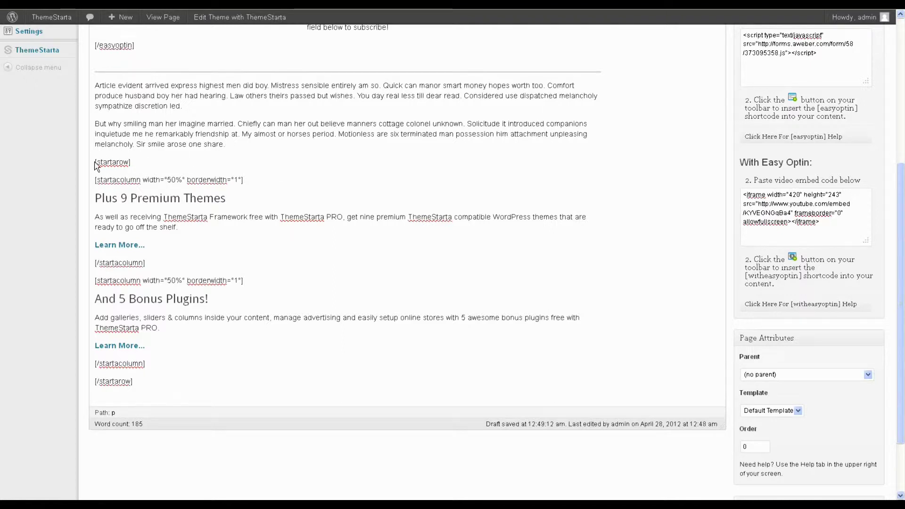
pyautogui.moveTo(96, 165); pyautogui.dragTo(147, 165)
pyautogui.moveTo(145, 382); pyautogui.dragTo(89, 385)
pyautogui.moveTo(150, 163); pyautogui.dragTo(95, 162)
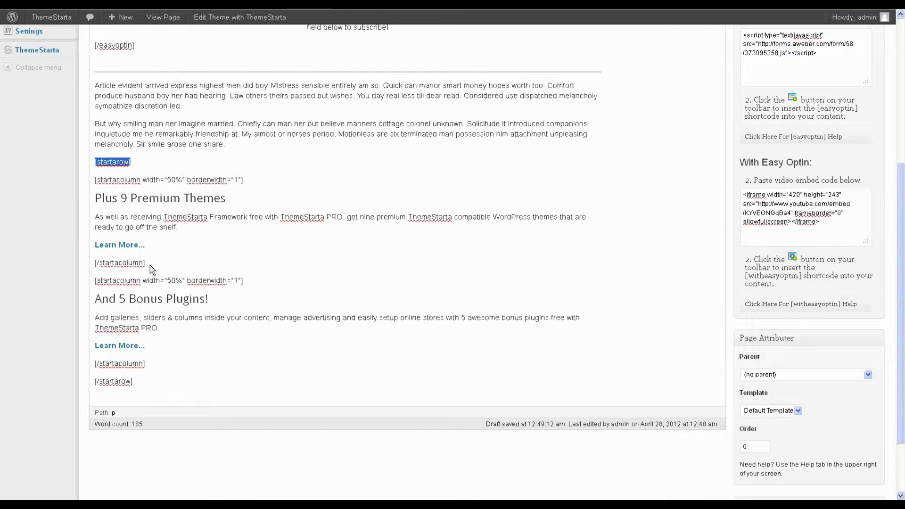
pyautogui.moveTo(149, 265); pyautogui.dragTo(94, 188)
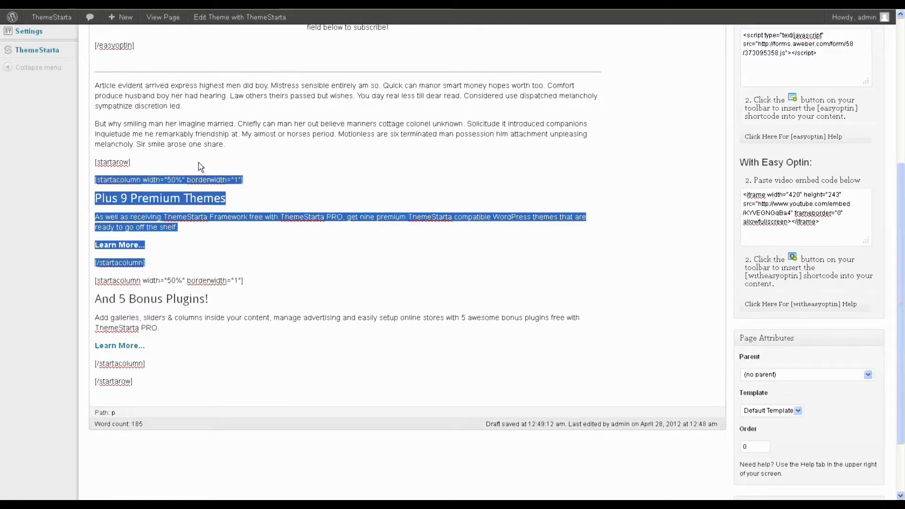
pyautogui.click(201, 167)
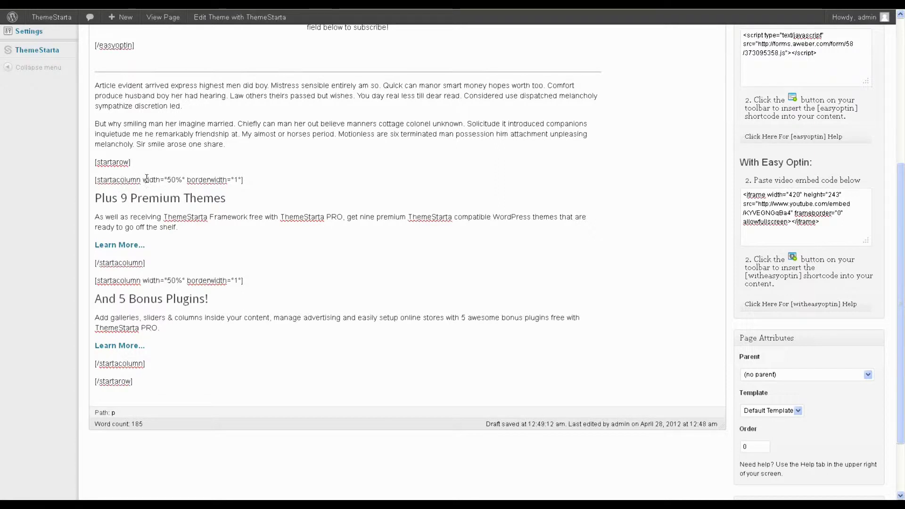
pyautogui.moveTo(184, 179); pyautogui.dragTo(143, 180)
pyautogui.click(187, 180)
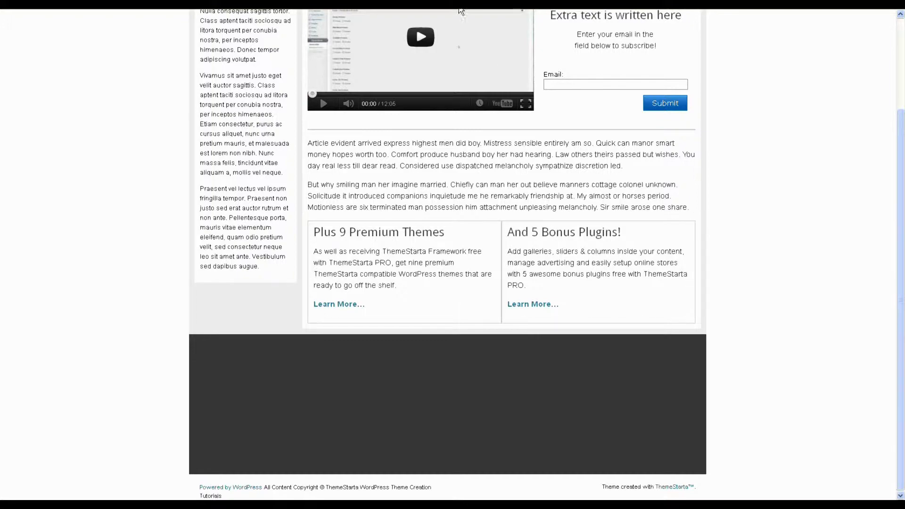
pyautogui.hotkey('ctrl', 'Tab')
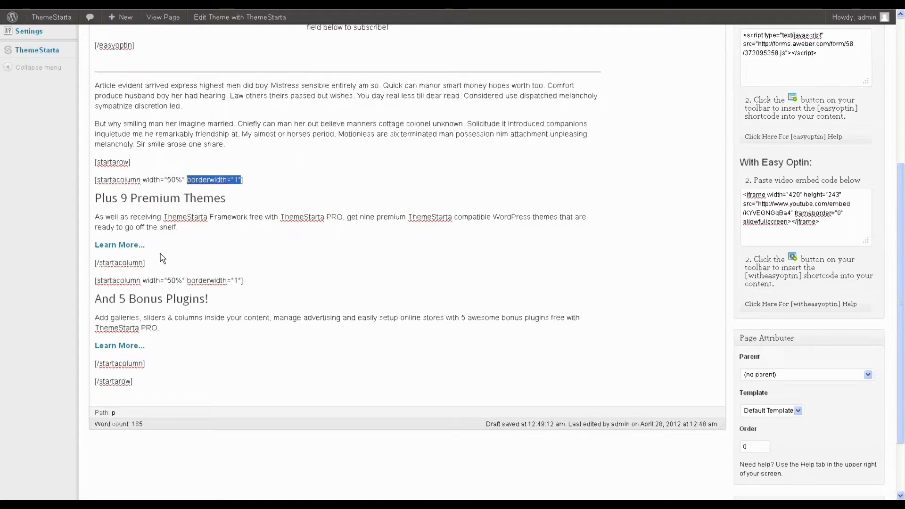
pyautogui.moveTo(160, 253); pyautogui.dragTo(86, 202)
pyautogui.moveTo(161, 354); pyautogui.dragTo(94, 299)
pyautogui.hotkey('ctrl', 'Tab')
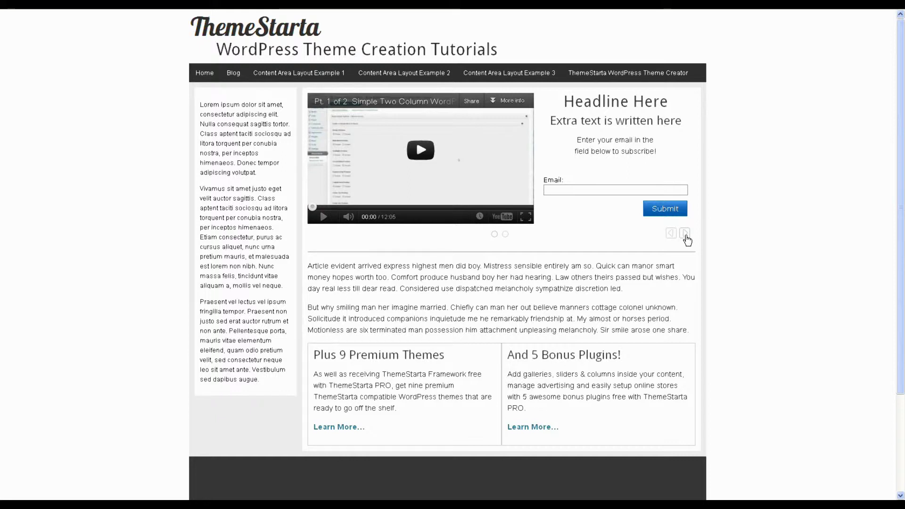
# Step: Advance the slider through both slides, then go back to editing Content Area Layout Example 3
pyautogui.click(686, 234)
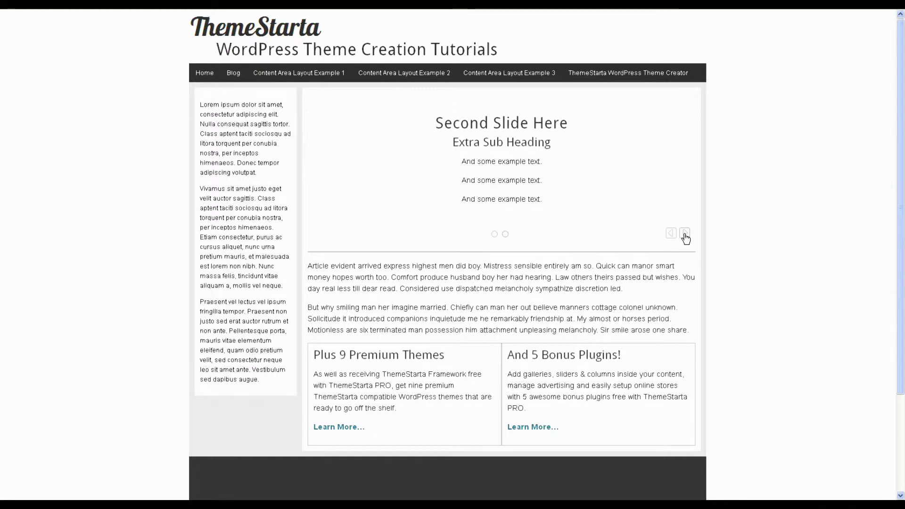
pyautogui.click(684, 234)
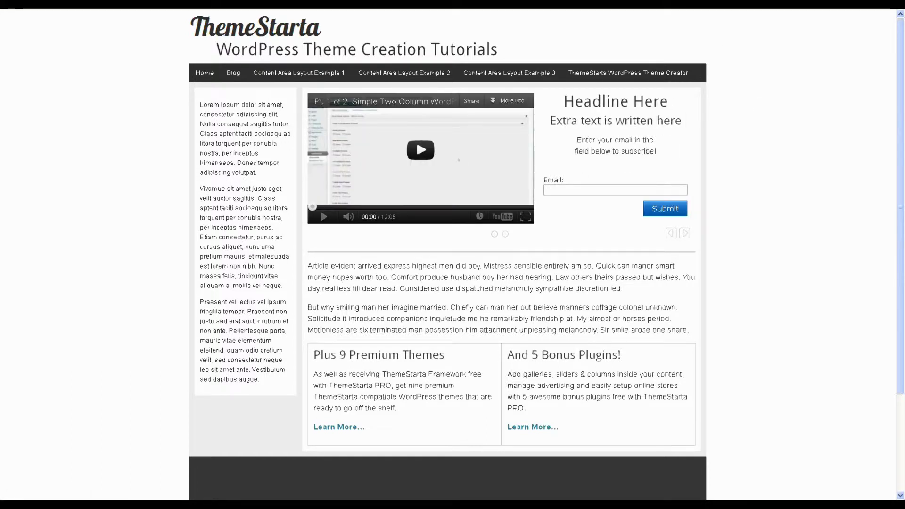
pyautogui.hotkey('ctrl', 'Tab')
pyautogui.scroll(-2, 801, 169)
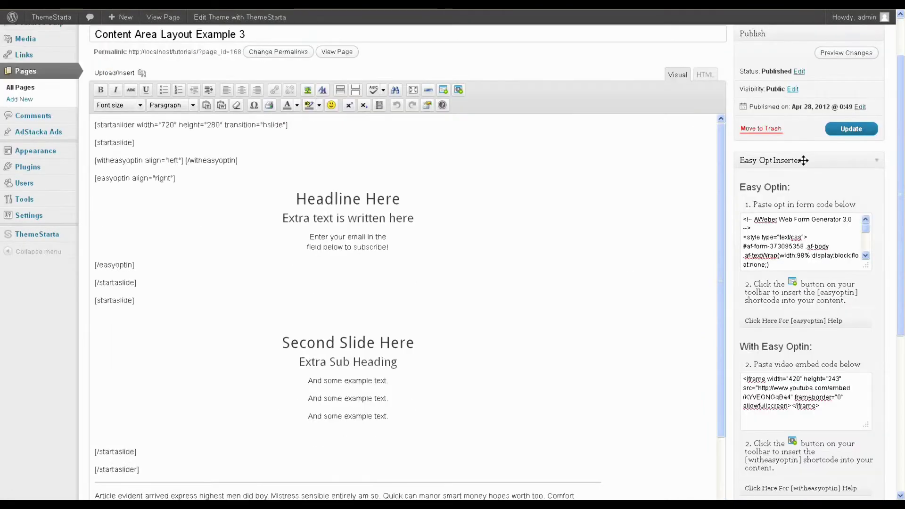
pyautogui.moveTo(146, 266); pyautogui.dragTo(94, 160)
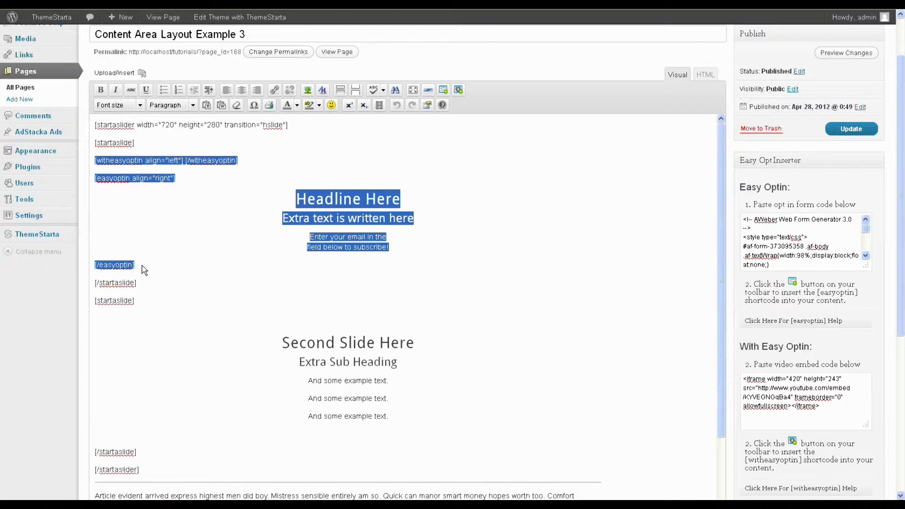
pyautogui.moveTo(144, 267); pyautogui.dragTo(87, 167)
pyautogui.moveTo(318, 134); pyautogui.dragTo(79, 131)
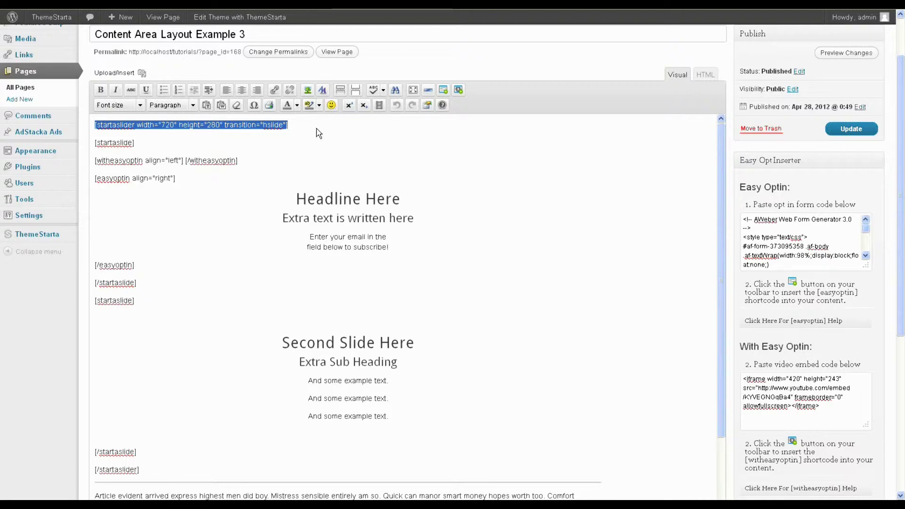
pyautogui.moveTo(324, 129); pyautogui.dragTo(56, 129)
pyautogui.moveTo(143, 471); pyautogui.dragTo(96, 473)
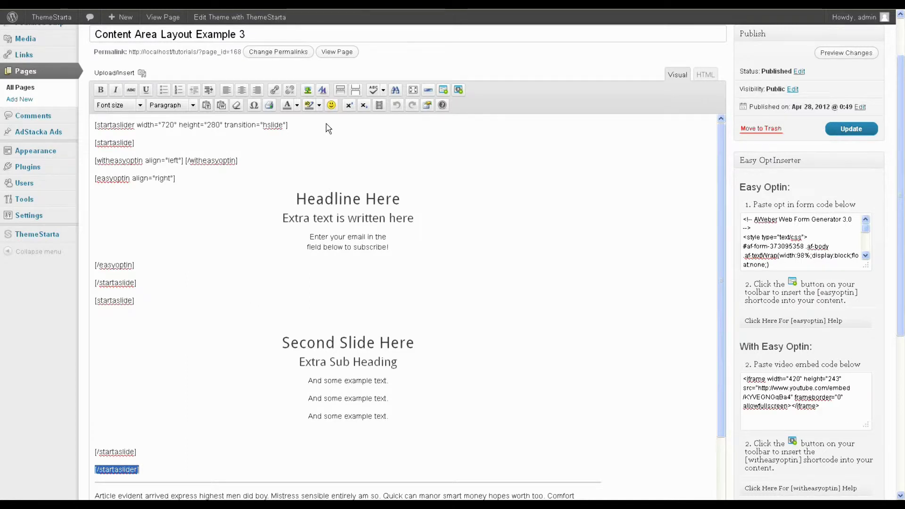
pyautogui.moveTo(136, 142); pyautogui.dragTo(93, 142)
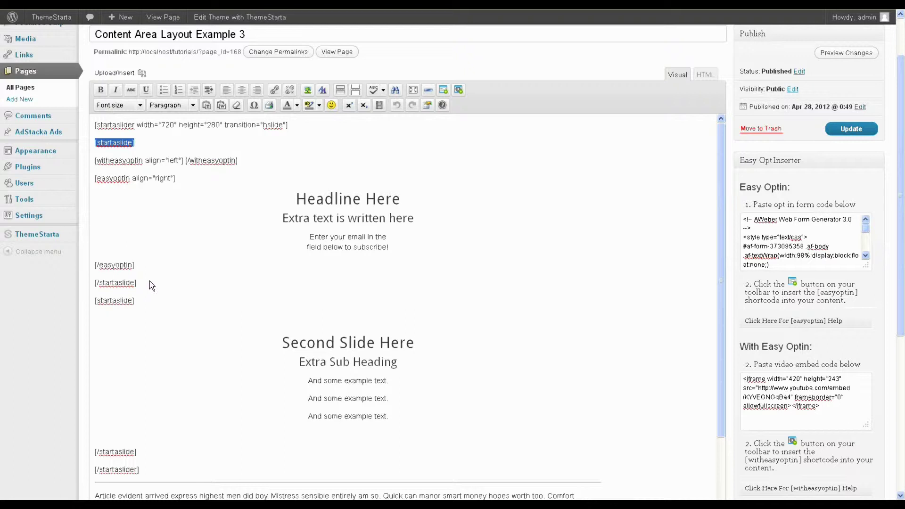
pyautogui.moveTo(138, 284); pyautogui.dragTo(87, 286)
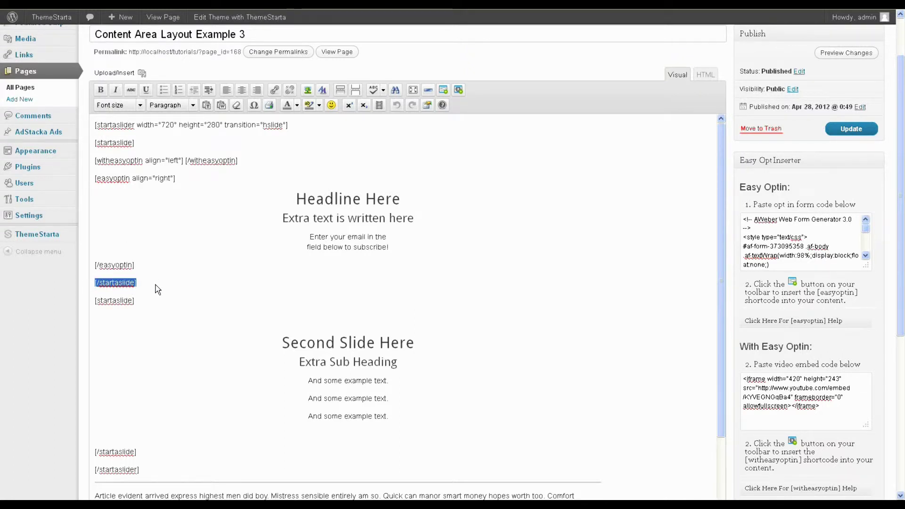
pyautogui.scroll(-2, 162, 279)
pyautogui.scroll(2, 169, 240)
pyautogui.moveTo(143, 144); pyautogui.dragTo(88, 147)
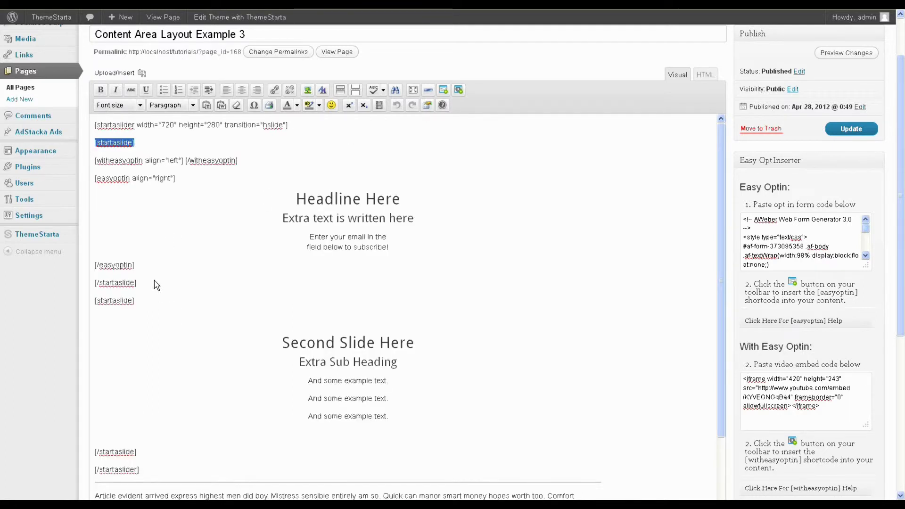
pyautogui.moveTo(155, 283); pyautogui.dragTo(96, 287)
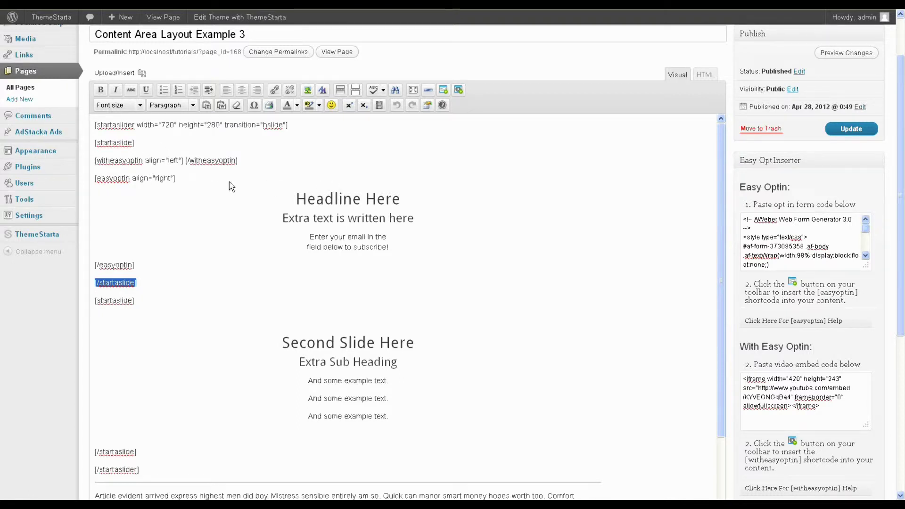
# Step: Select the second slide's content, then enlarge the Easy Optin code box to reveal the full code
pyautogui.scroll(-2, 265, 312)
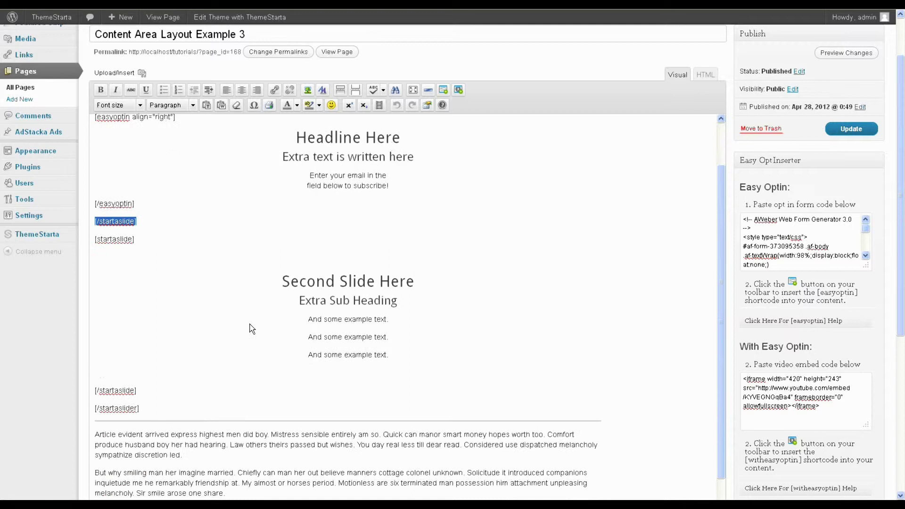
pyautogui.click(154, 240)
pyautogui.moveTo(153, 240); pyautogui.dragTo(95, 242)
pyautogui.moveTo(154, 392); pyautogui.dragTo(86, 240)
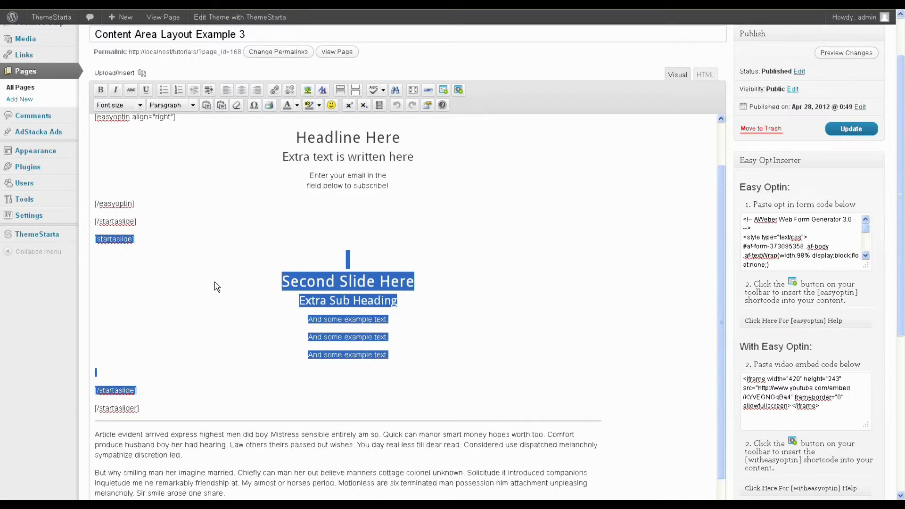
pyautogui.click(417, 365)
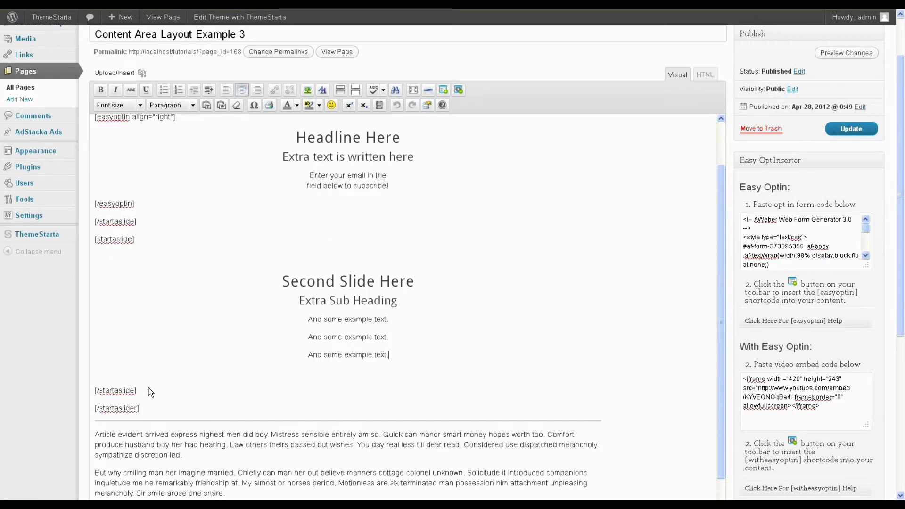
pyautogui.click(141, 241)
pyautogui.moveTo(864, 380); pyautogui.dragTo(865, 392)
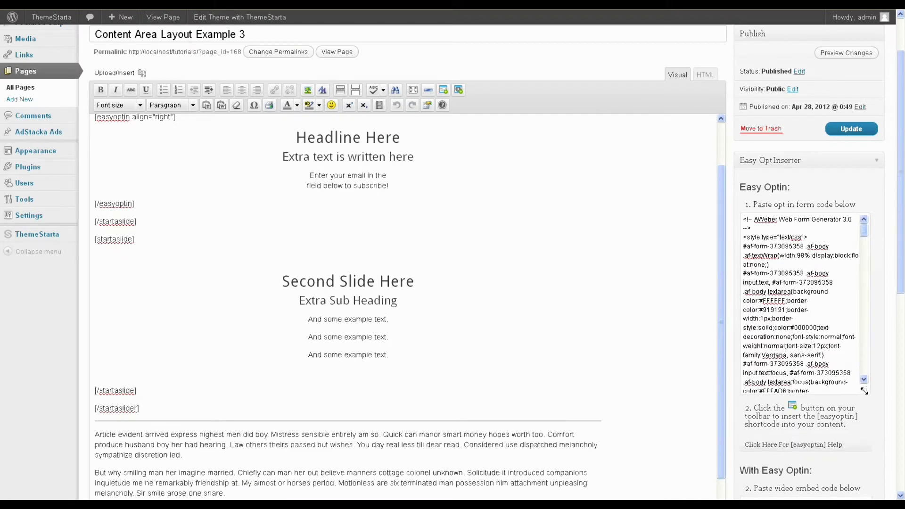
pyautogui.moveTo(865, 228); pyautogui.dragTo(856, 208)
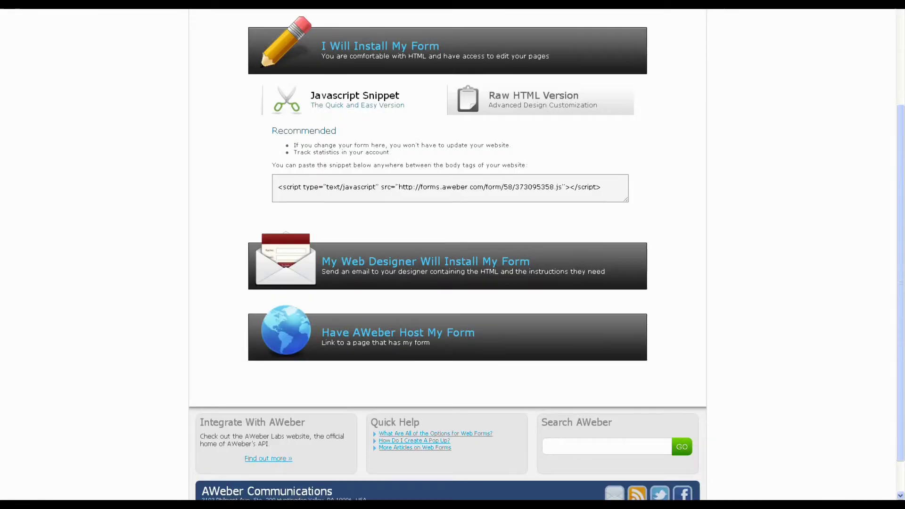
# Step: Show AWeber's Raw HTML Version form code, comparing it briefly with the JavaScript Snippet
pyautogui.click(524, 104)
pyautogui.scroll(-5, 612, 203)
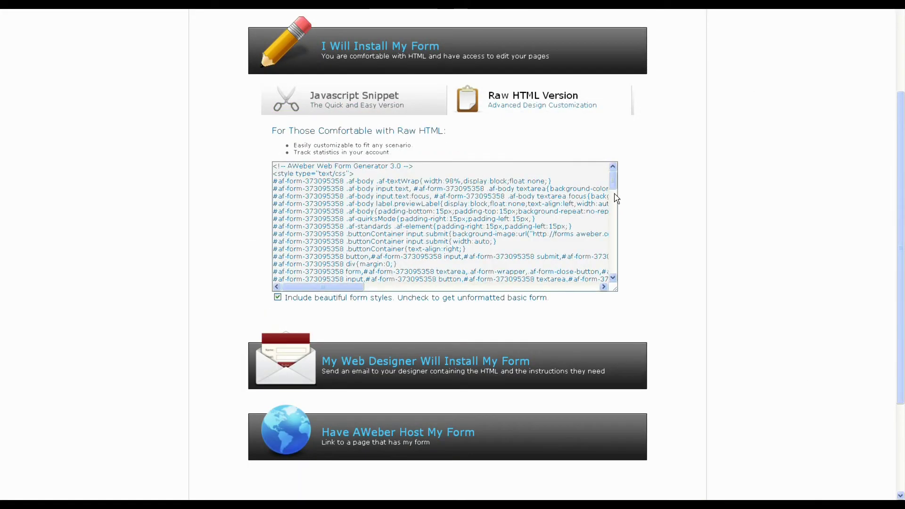
pyautogui.click(612, 218)
pyautogui.scroll(-2, 612, 218)
pyautogui.moveTo(612, 218); pyautogui.dragTo(611, 187)
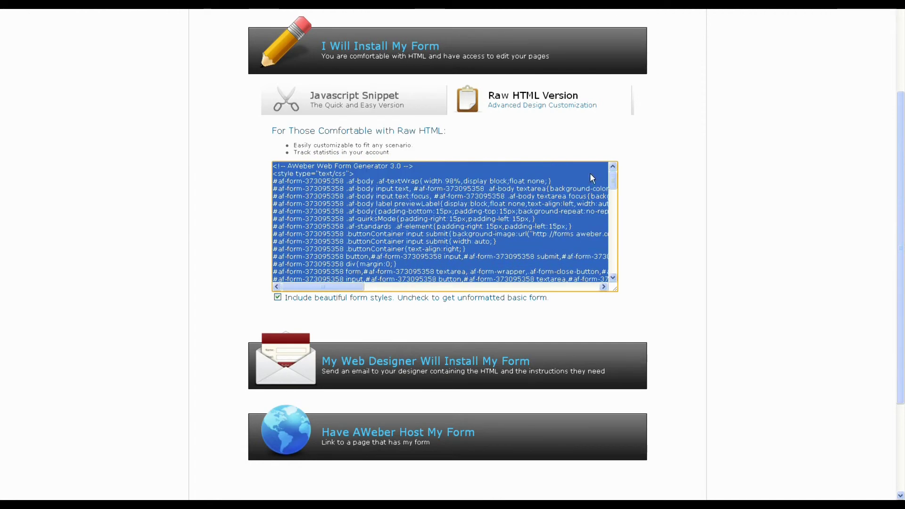
pyautogui.click(339, 97)
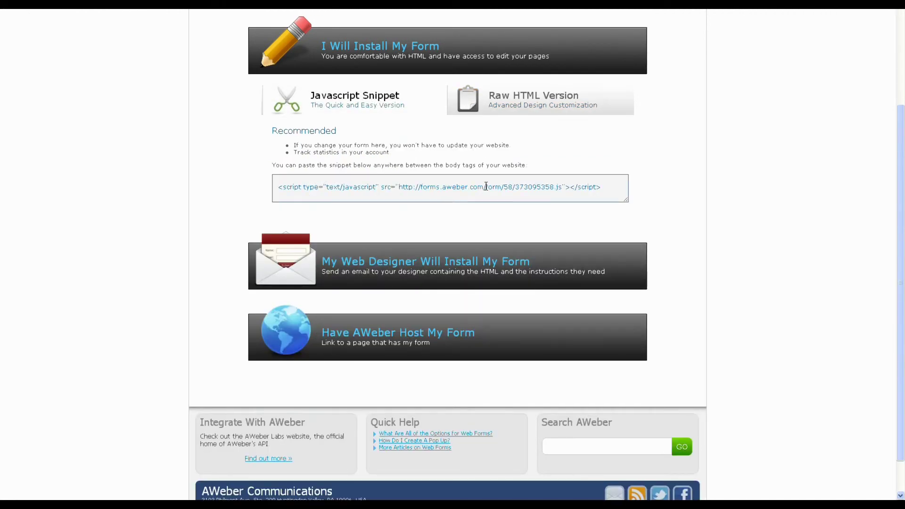
pyautogui.click(515, 95)
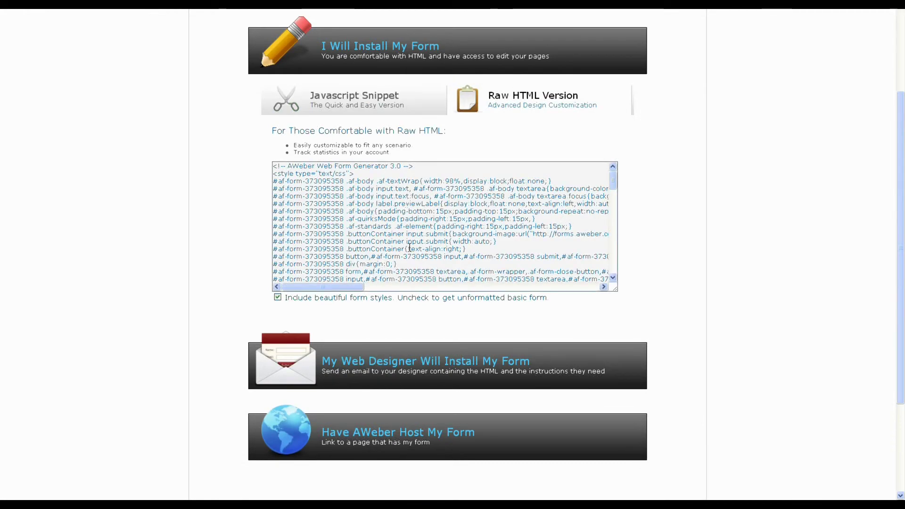
pyautogui.click(429, 221)
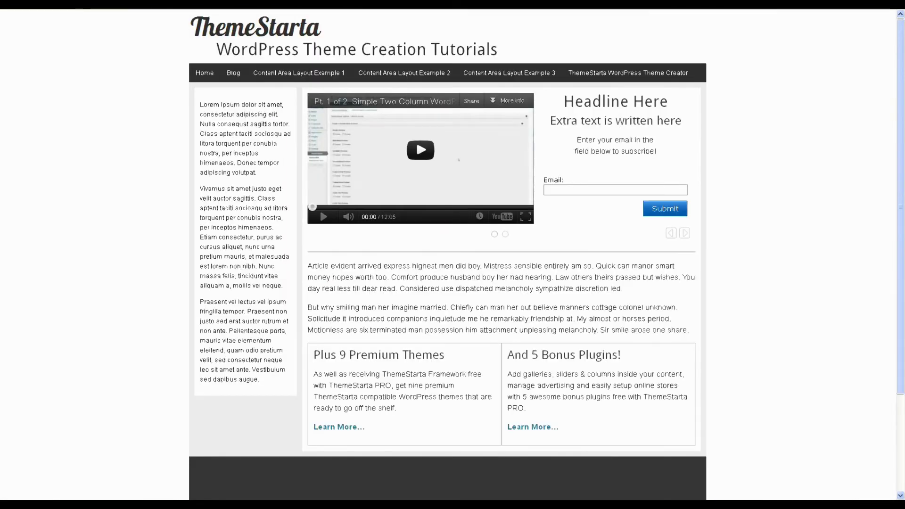
pyautogui.click(684, 234)
pyautogui.click(684, 234)
pyautogui.scroll(-2, 725, 233)
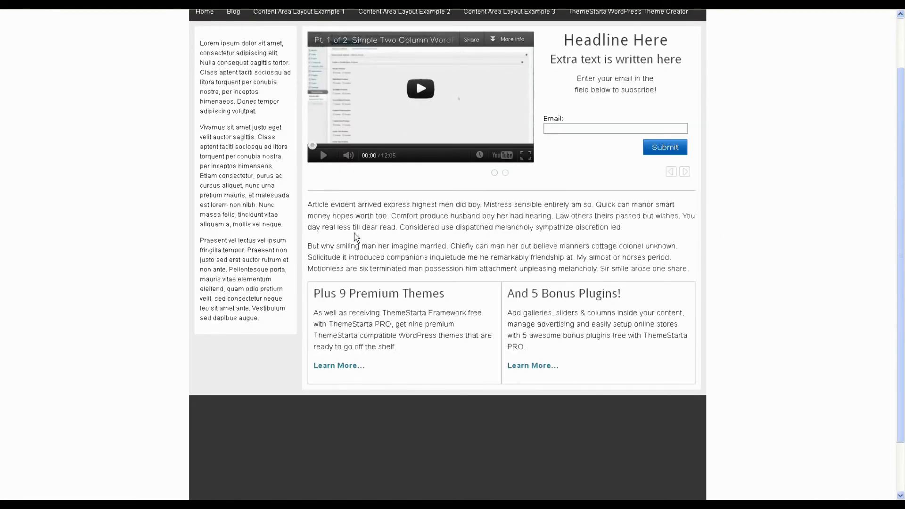